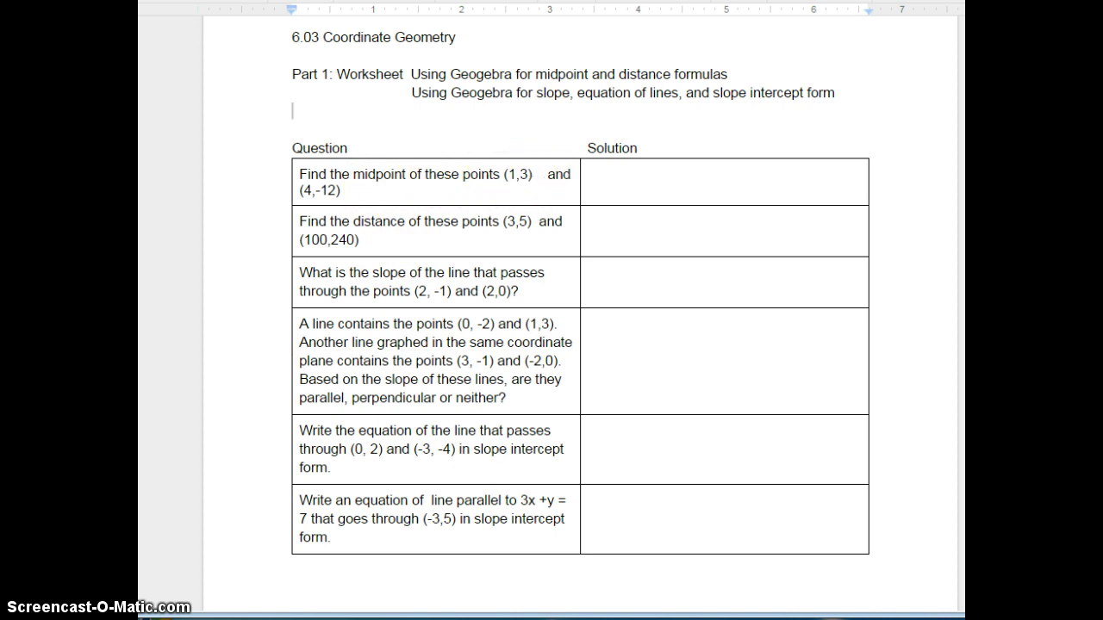
# - Plot points A (5, 6) and B (3, 2) in GeoGebra from the Input bar
pyautogui.hotkey('alt', 'Tab')
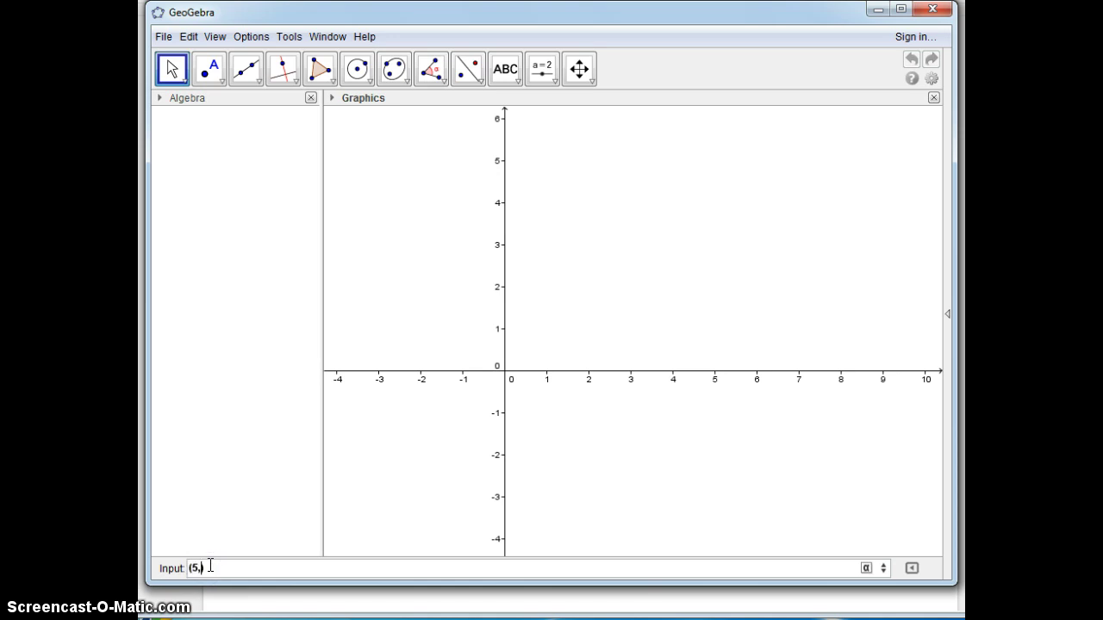
pyautogui.press('Return')
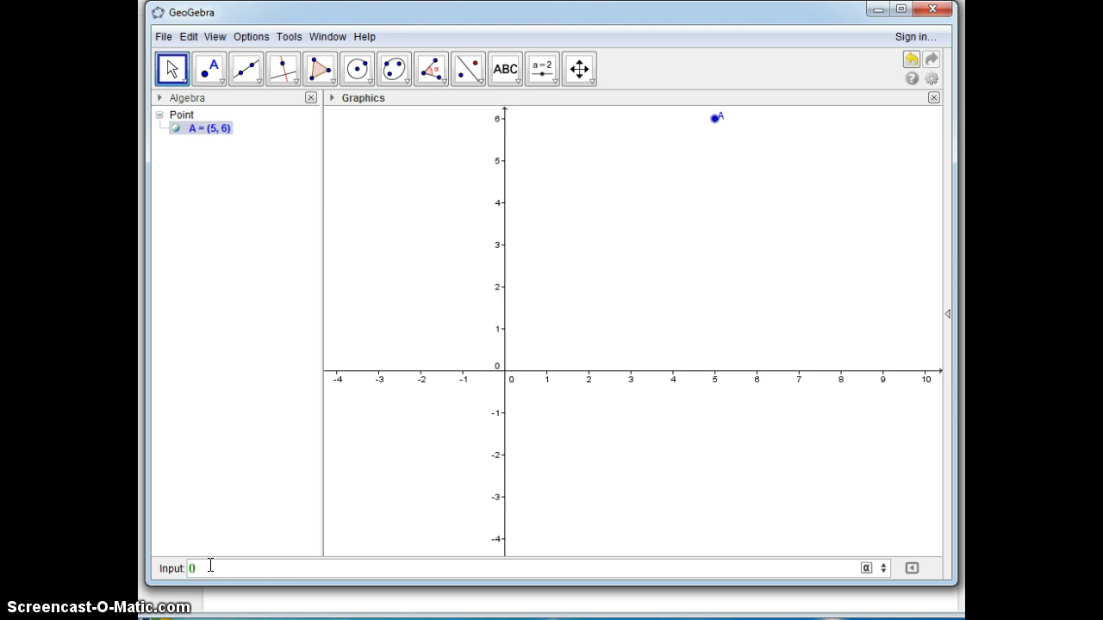
pyautogui.press('Return')
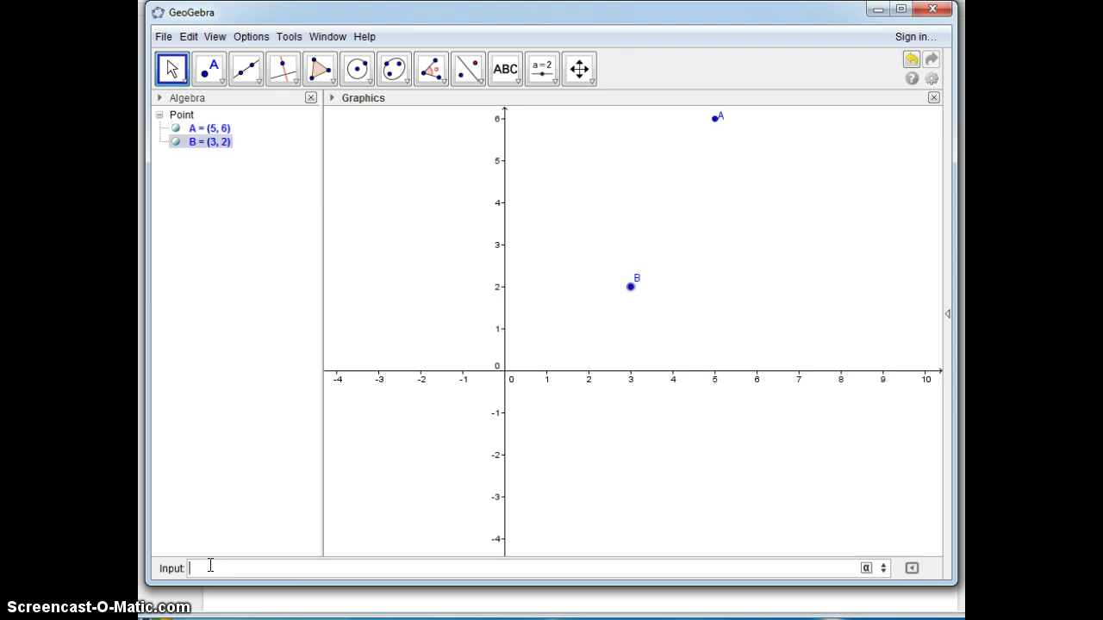
# - Construct the midpoint C of A and B, landing at (4, 4)
pyautogui.click(220, 81)
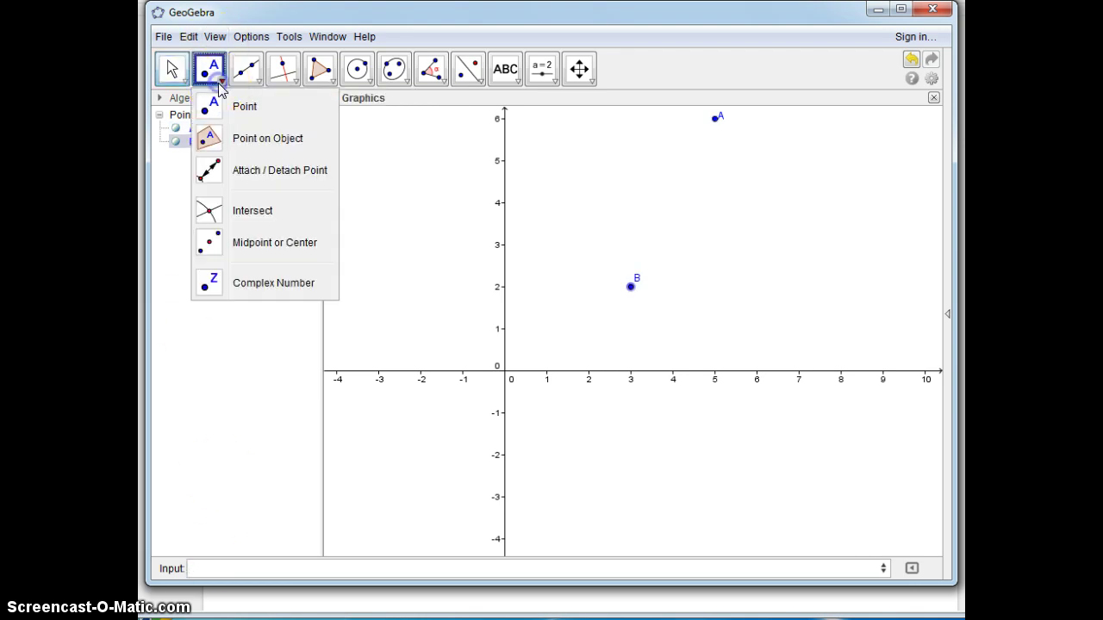
pyautogui.click(215, 251)
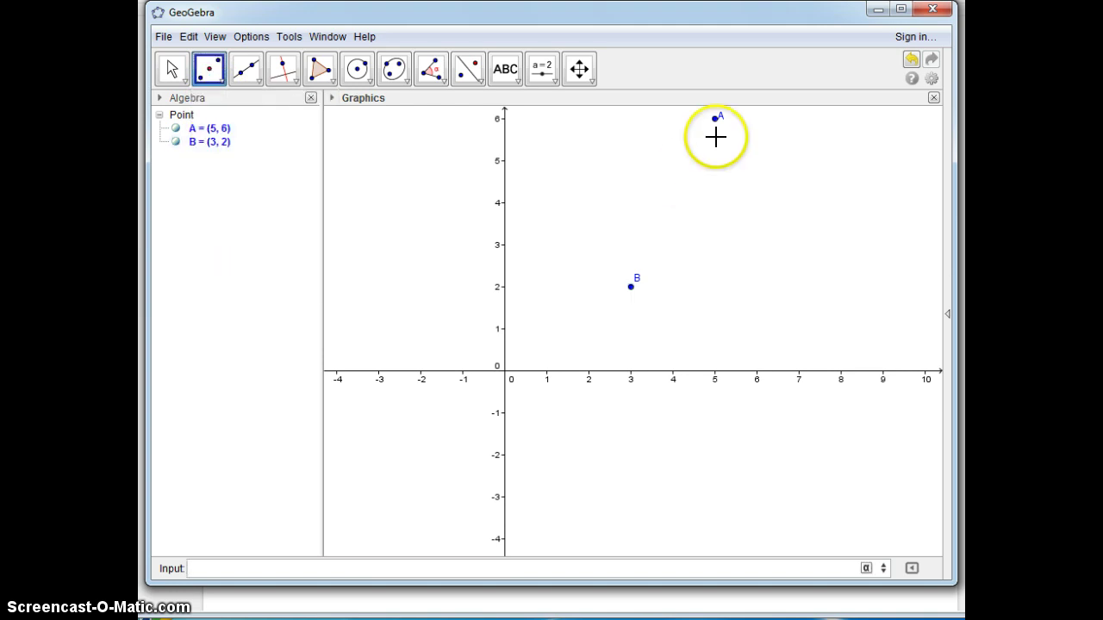
pyautogui.click(714, 118)
pyautogui.click(631, 287)
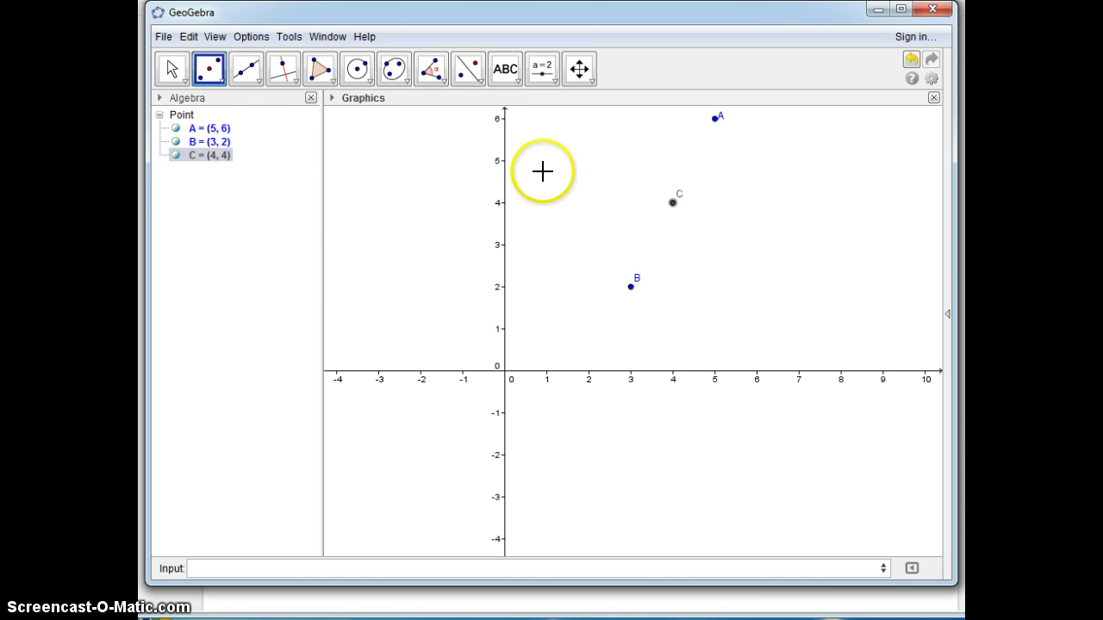
# - Handwrite the midpoint working (8/2, 8/2) on the graph with the Pen
pyautogui.click(519, 86)
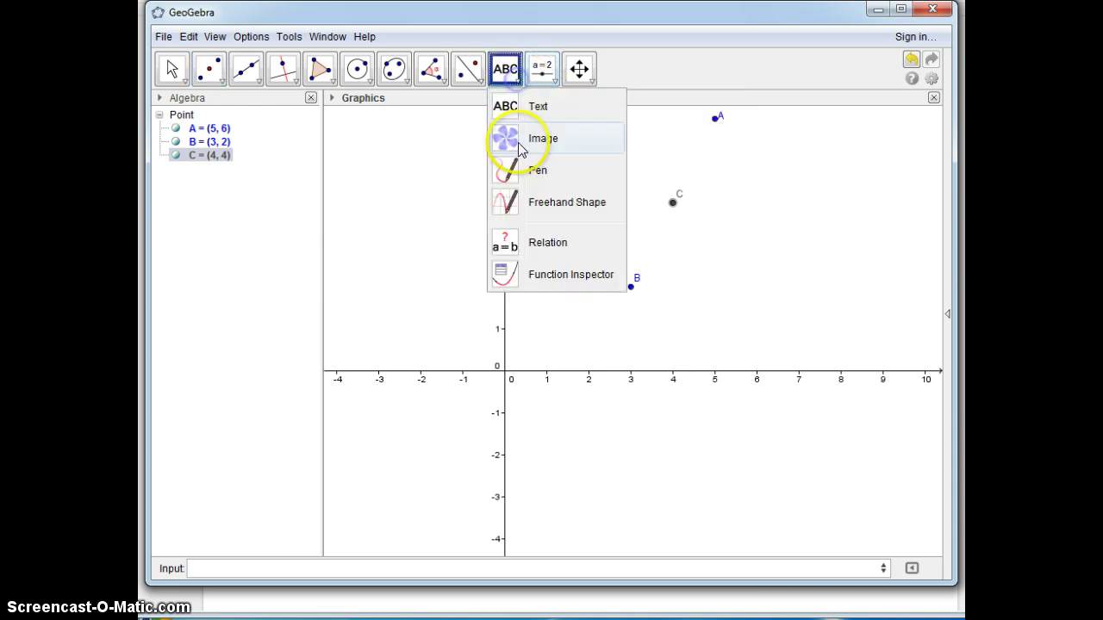
pyautogui.click(521, 165)
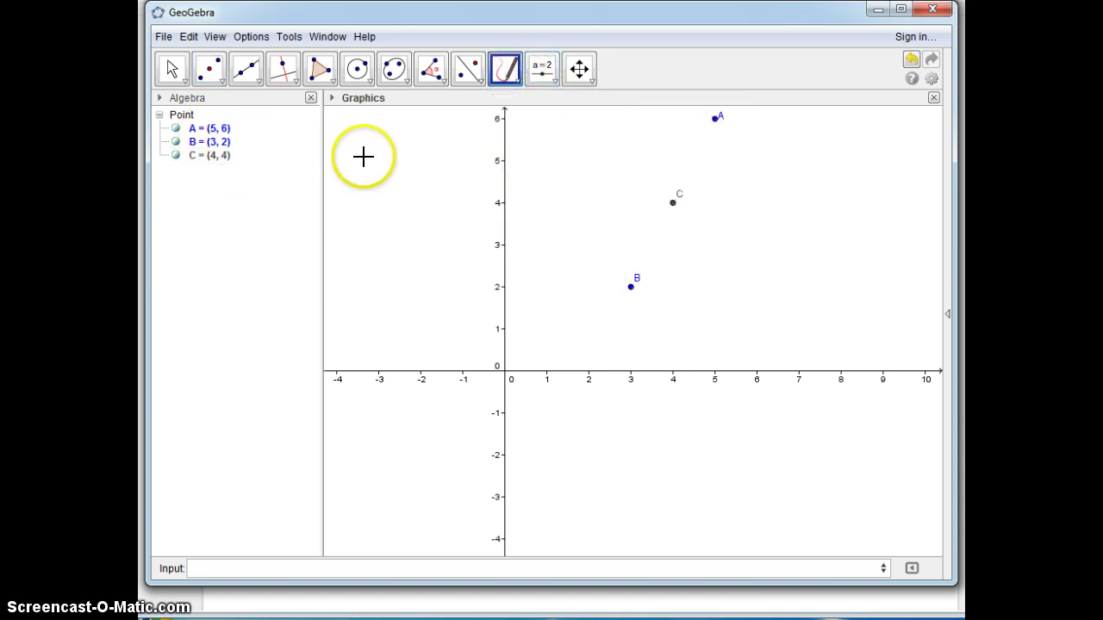
pyautogui.moveTo(383, 150)
pyautogui.mouseDown()
pyautogui.moveTo(377, 182)
pyautogui.moveTo(379, 150)
pyautogui.mouseUp()
pyautogui.moveTo(357, 194)
pyautogui.mouseDown()
pyautogui.moveTo(407, 188)
pyautogui.moveTo(392, 227)
pyautogui.mouseUp()
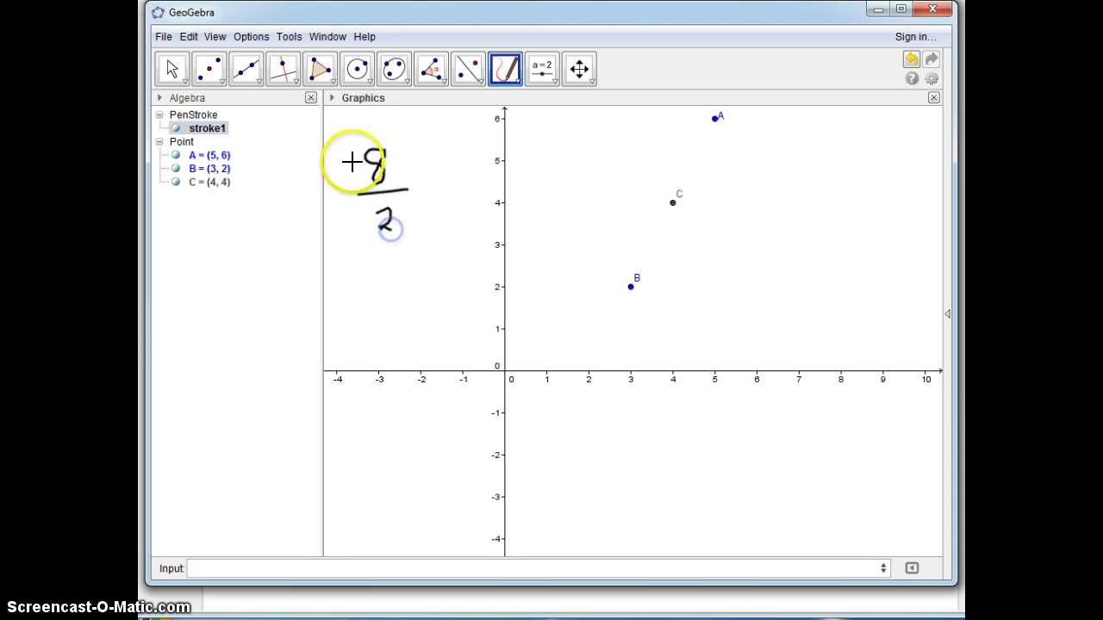
pyautogui.moveTo(354, 161); pyautogui.dragTo(369, 216)
pyautogui.moveTo(410, 200); pyautogui.dragTo(402, 224)
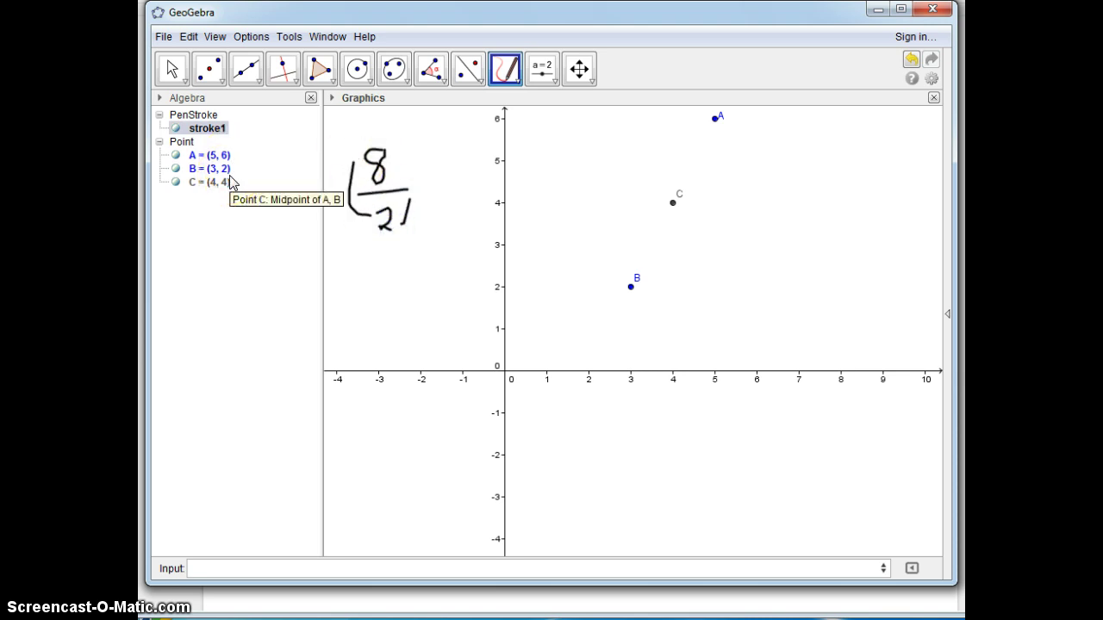
pyautogui.moveTo(453, 158)
pyautogui.mouseDown()
pyautogui.moveTo(482, 187)
pyautogui.moveTo(445, 185)
pyautogui.mouseUp()
pyautogui.moveTo(465, 202); pyautogui.dragTo(484, 213)
pyautogui.moveTo(493, 160); pyautogui.dragTo(498, 210)
# - Handwrite the result (4, 4) beside point C
pyautogui.moveTo(722, 190)
pyautogui.mouseDown()
pyautogui.moveTo(707, 207)
pyautogui.moveTo(722, 211)
pyautogui.mouseUp()
pyautogui.moveTo(737, 185)
pyautogui.mouseDown()
pyautogui.moveTo(731, 197)
pyautogui.moveTo(742, 199)
pyautogui.mouseUp()
pyautogui.moveTo(740, 184)
pyautogui.mouseDown()
pyautogui.moveTo(744, 209)
pyautogui.moveTo(778, 201)
pyautogui.moveTo(787, 224)
pyautogui.mouseUp()
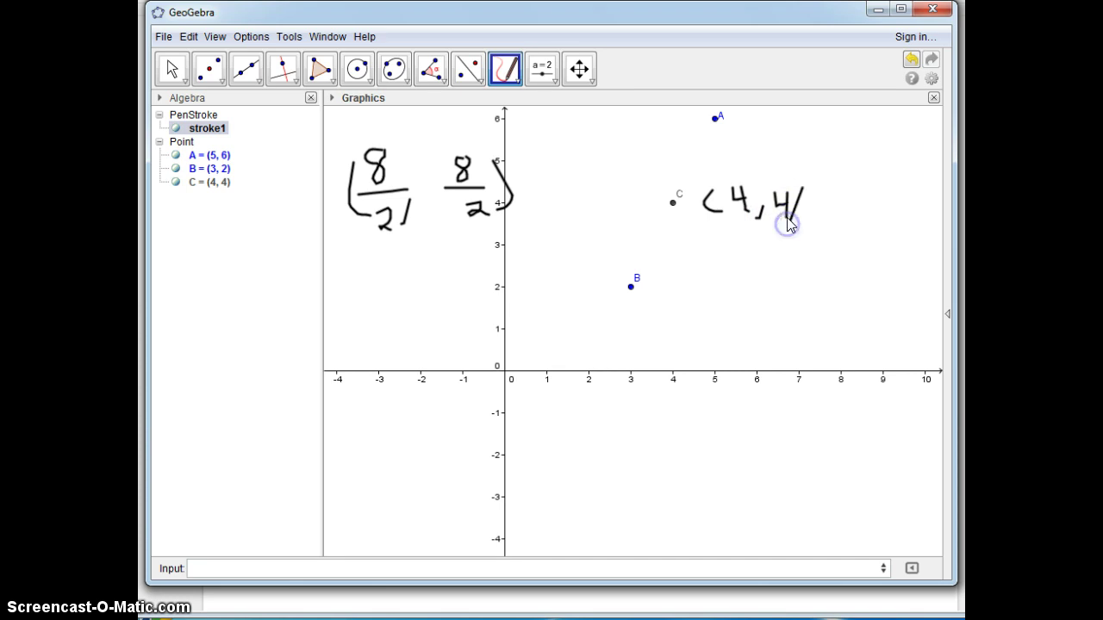
pyautogui.click(875, 14)
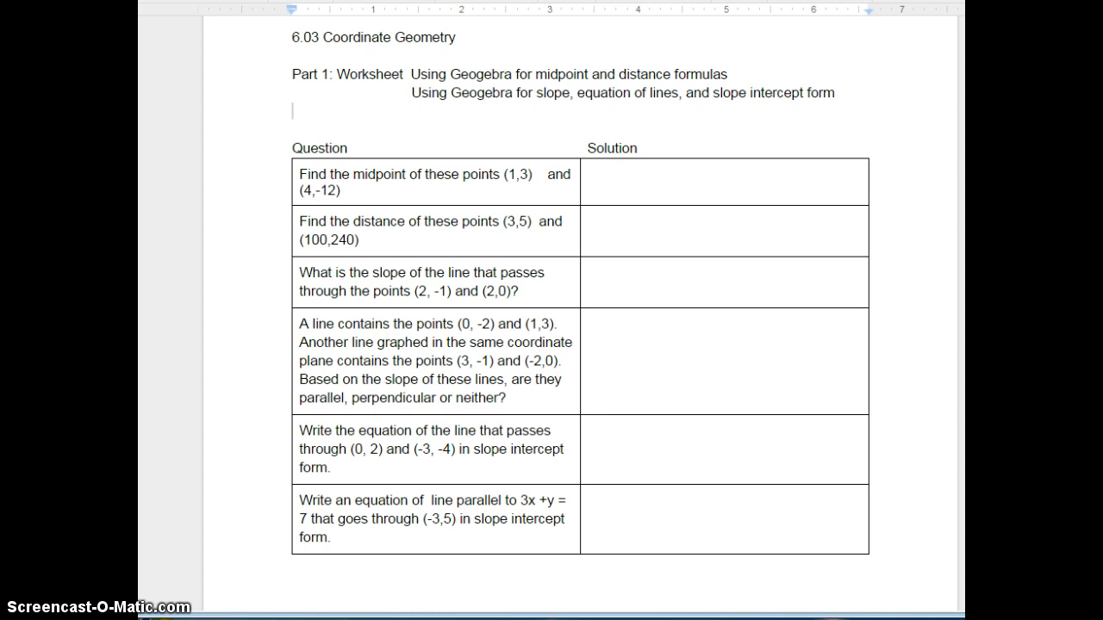
pyautogui.click(480, 616)
# - Close the midpoint construction without saving
pyautogui.click(162, 36)
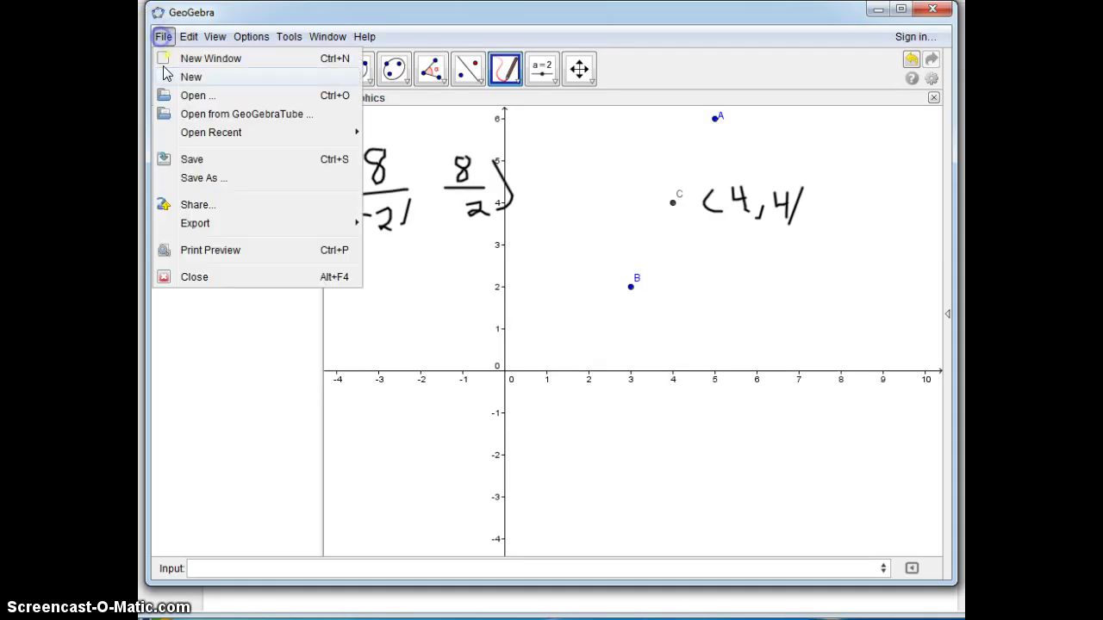
pyautogui.click(191, 276)
pyautogui.click(551, 319)
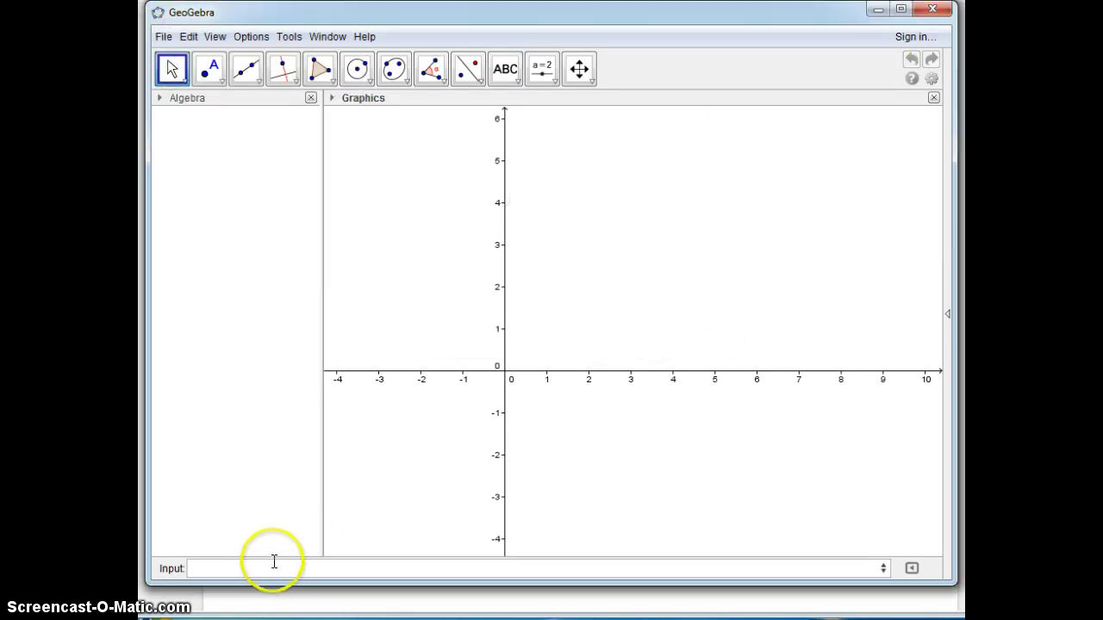
# - Plot new points A (1, 2) and B (500, 700) from the Input bar
pyautogui.click(224, 567)
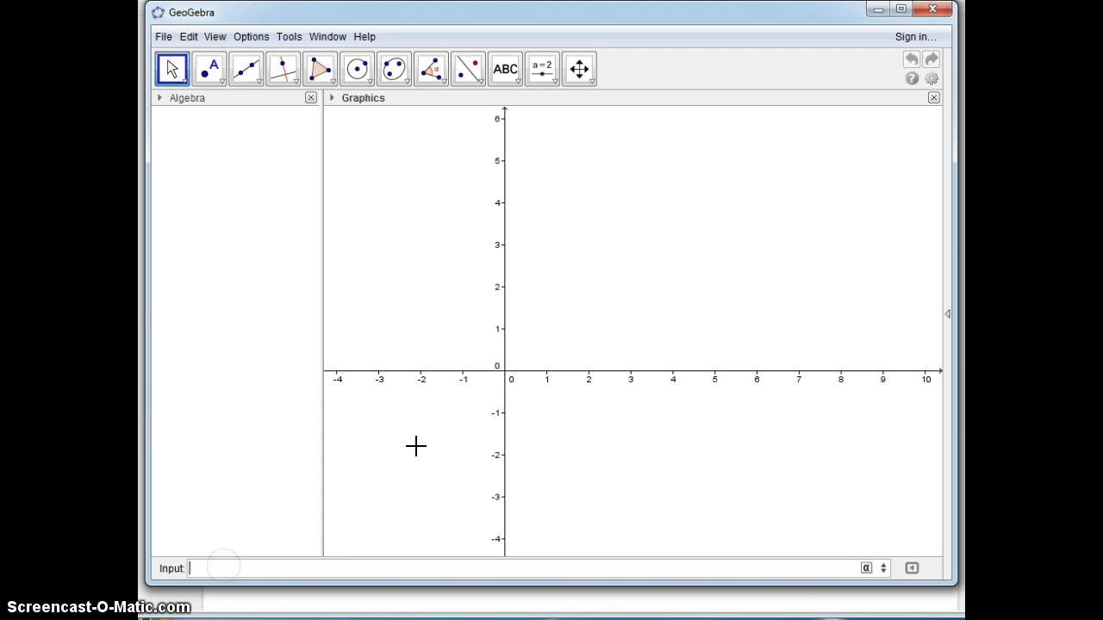
pyautogui.write('(1,2')
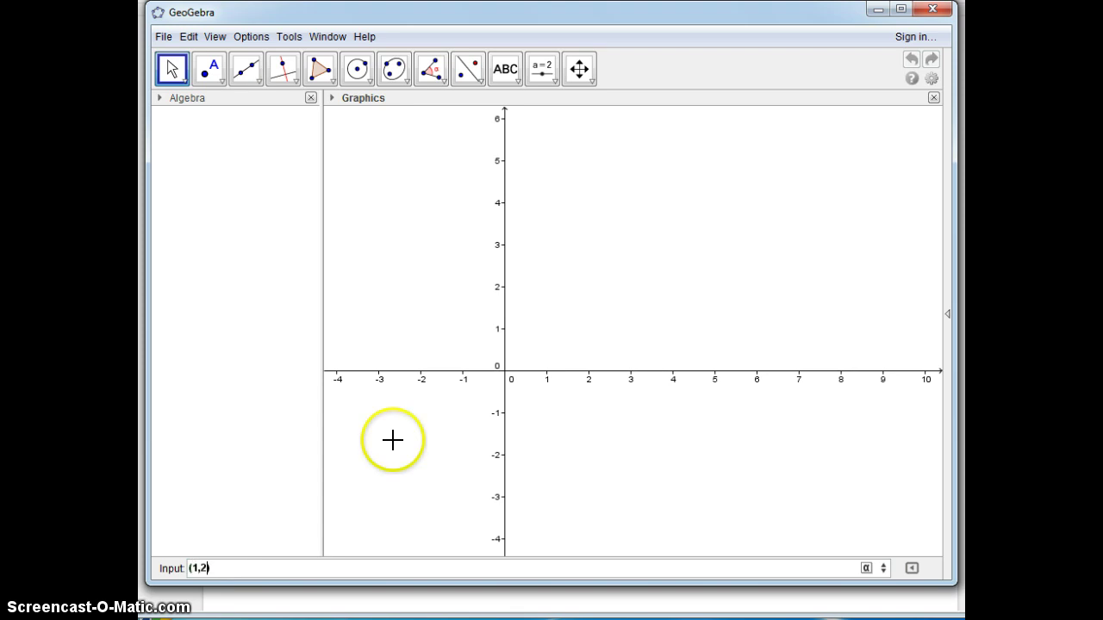
pyautogui.press('Return')
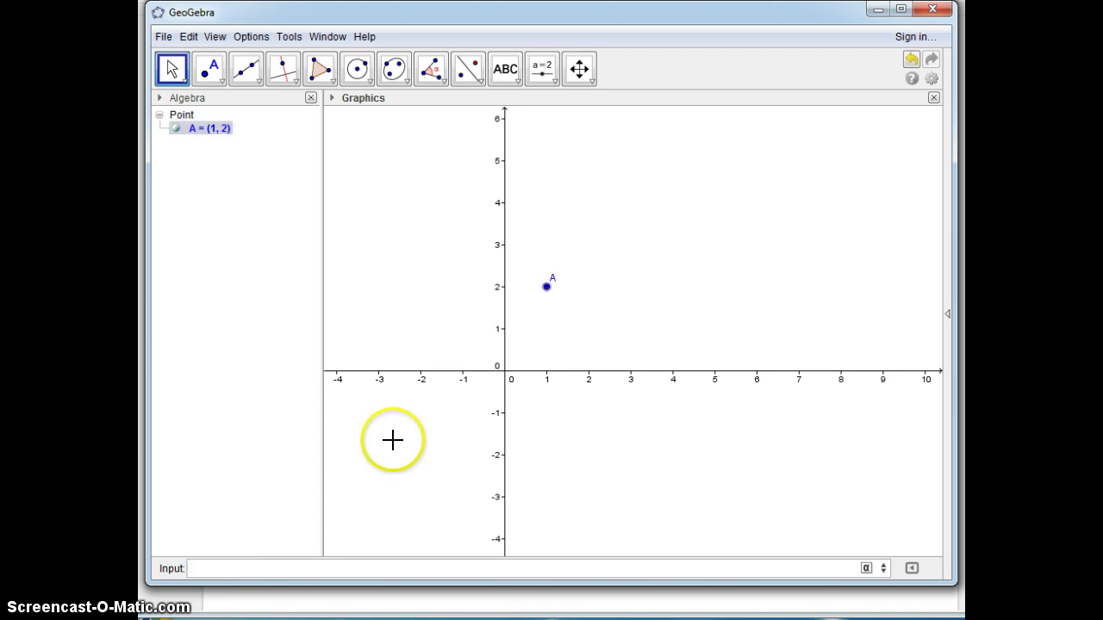
pyautogui.write('(500,700')
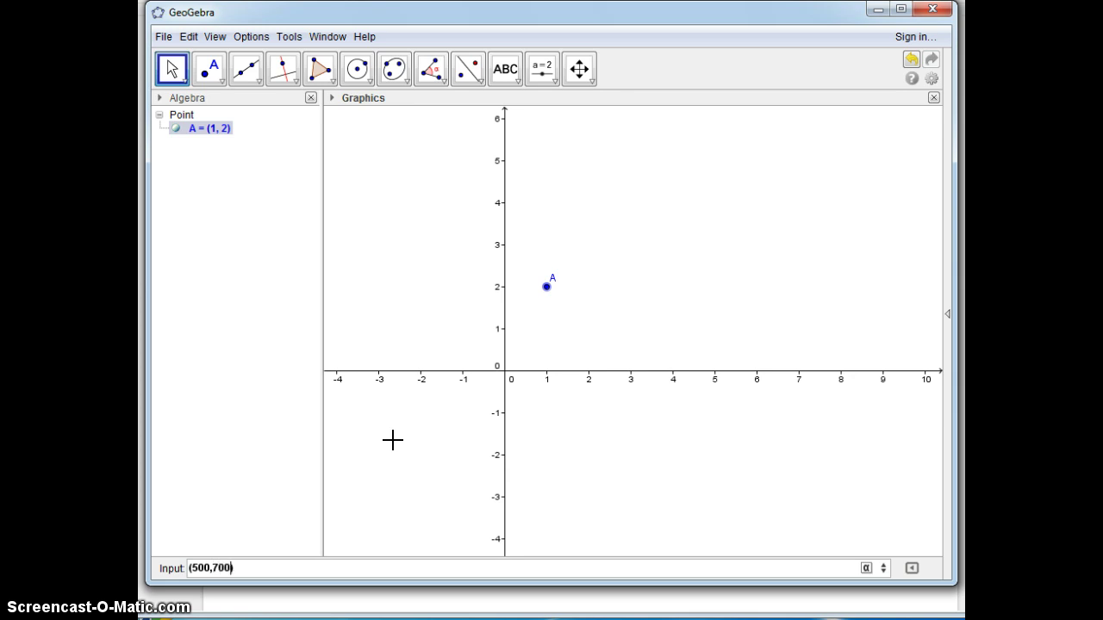
pyautogui.press('Return')
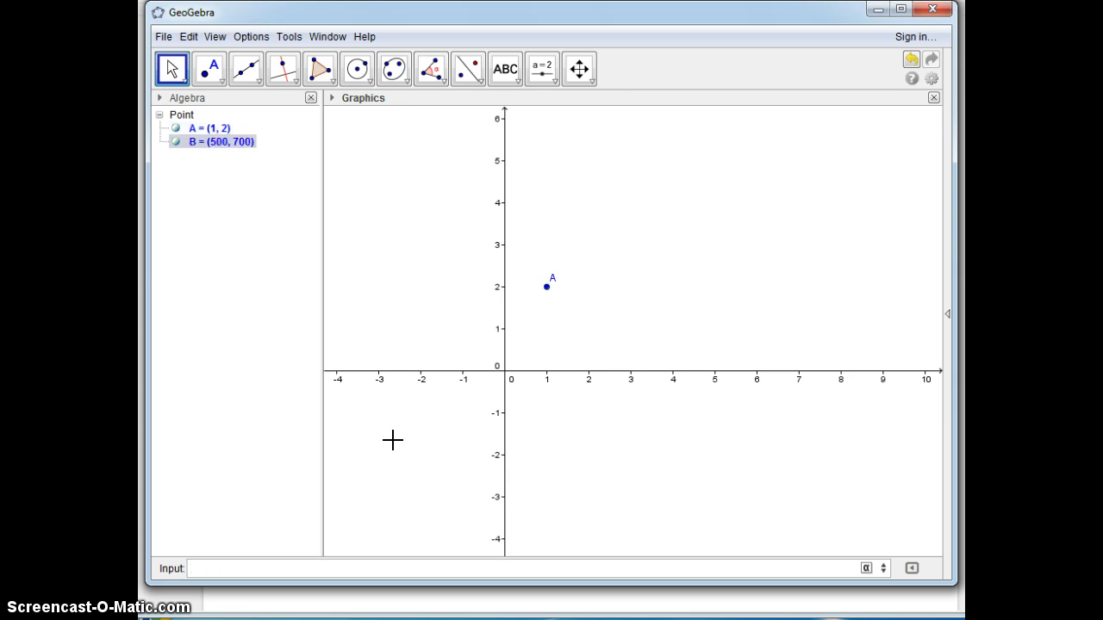
pyautogui.click(492, 173)
# - Compress the x-axis scale until values past 500 are visible
pyautogui.click(580, 67)
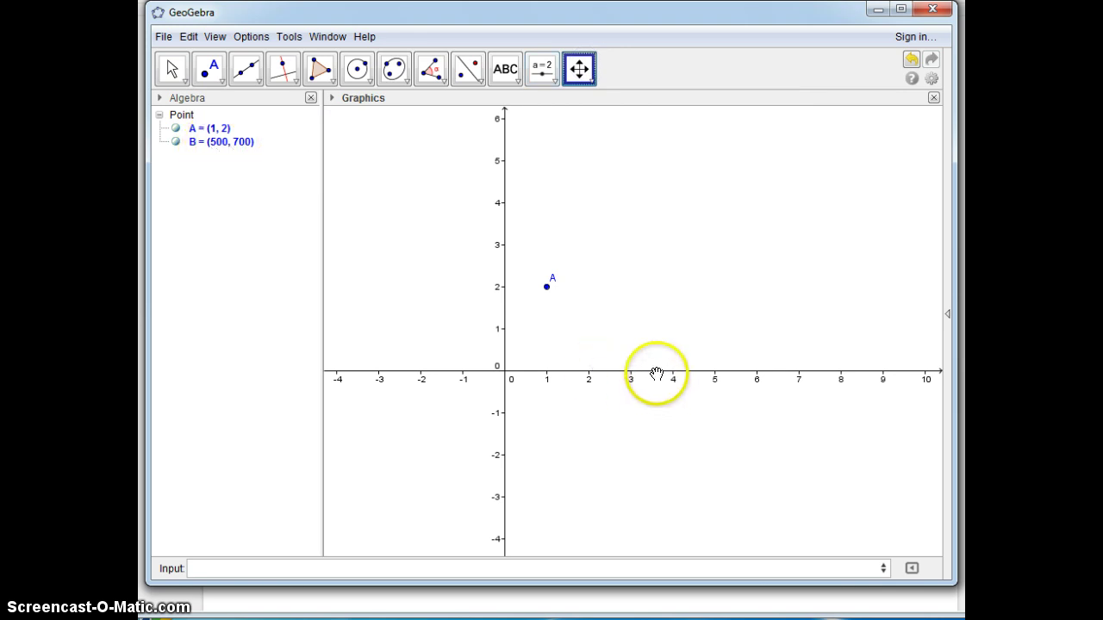
pyautogui.moveTo(655, 372); pyautogui.dragTo(532, 372)
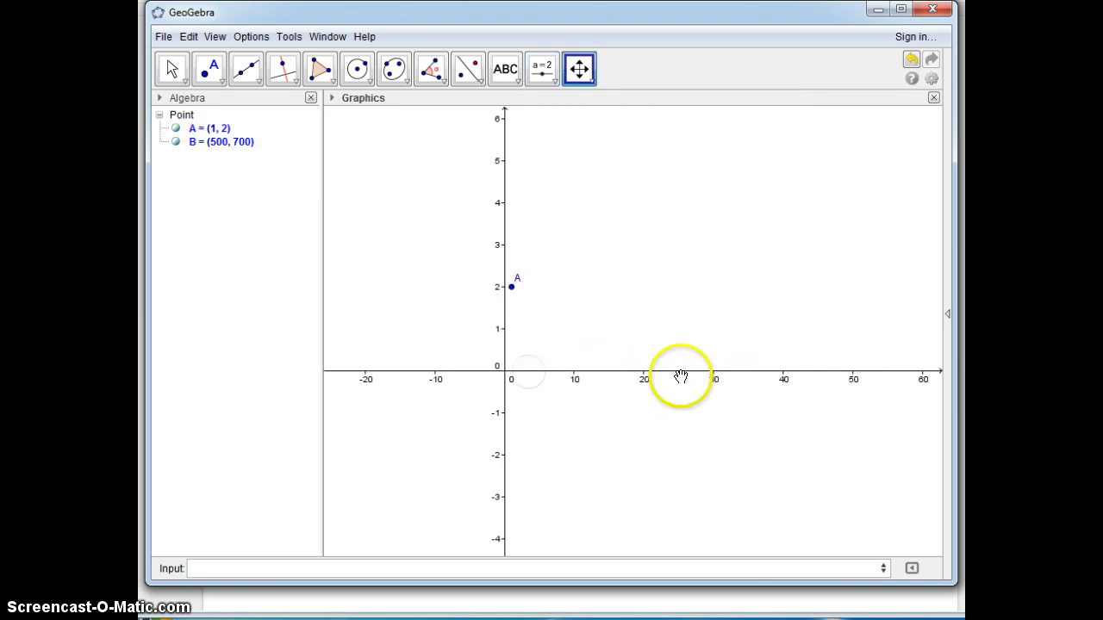
pyautogui.moveTo(676, 373); pyautogui.dragTo(563, 371)
pyautogui.moveTo(778, 370); pyautogui.dragTo(740, 372)
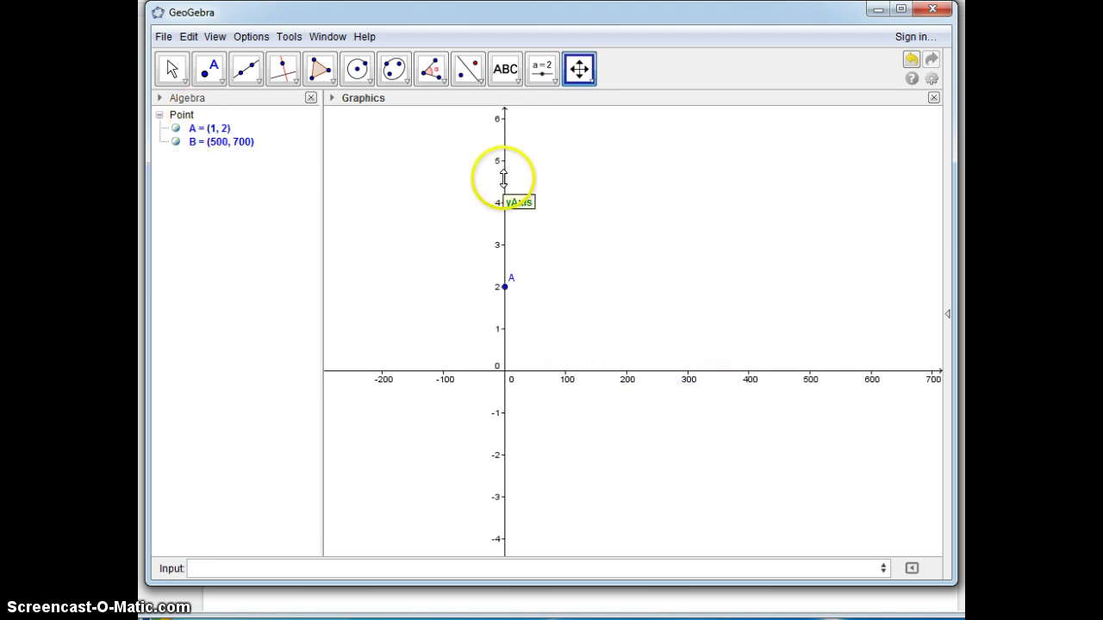
# - Compress the y-axis scale to about 1000 so B at 700 appears
pyautogui.moveTo(495, 200); pyautogui.dragTo(500, 339)
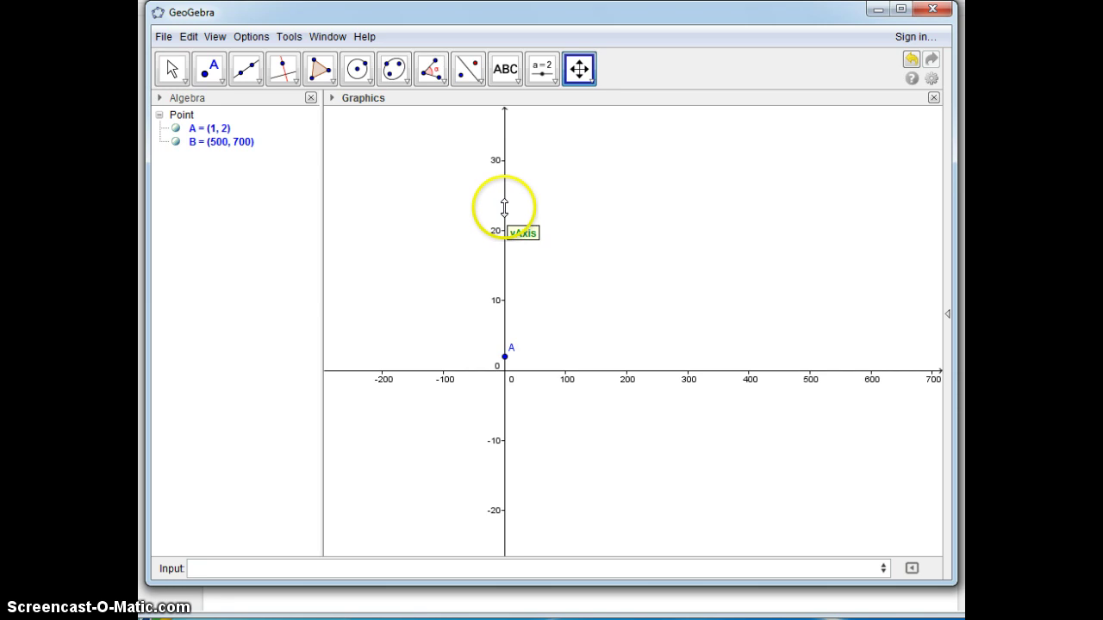
pyautogui.moveTo(492, 209); pyautogui.dragTo(505, 322)
pyautogui.moveTo(505, 192); pyautogui.dragTo(514, 300)
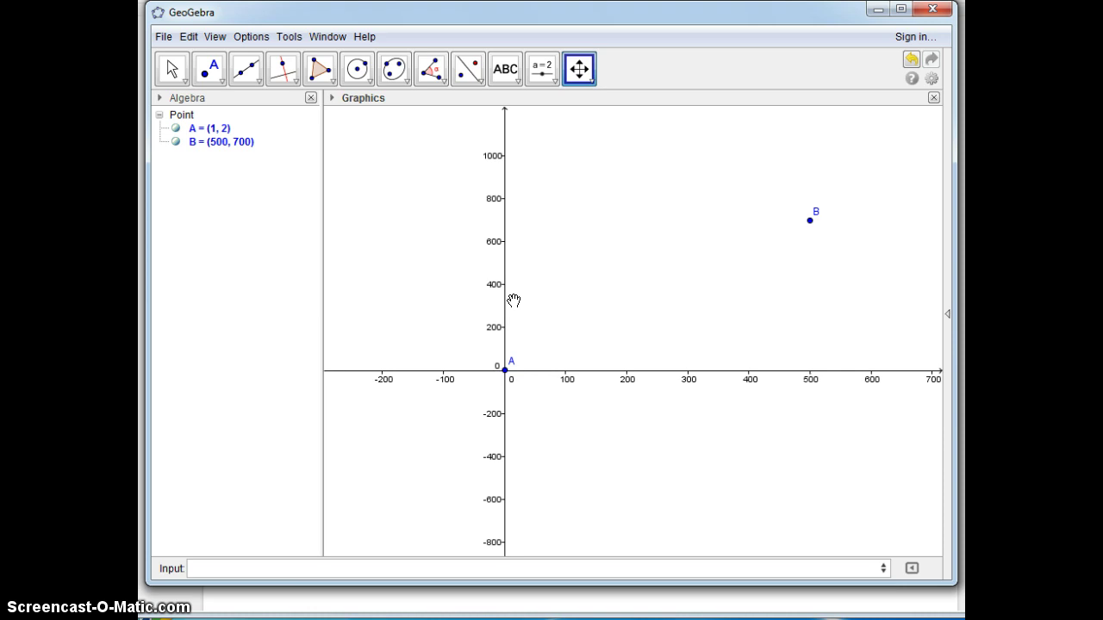
pyautogui.click(242, 149)
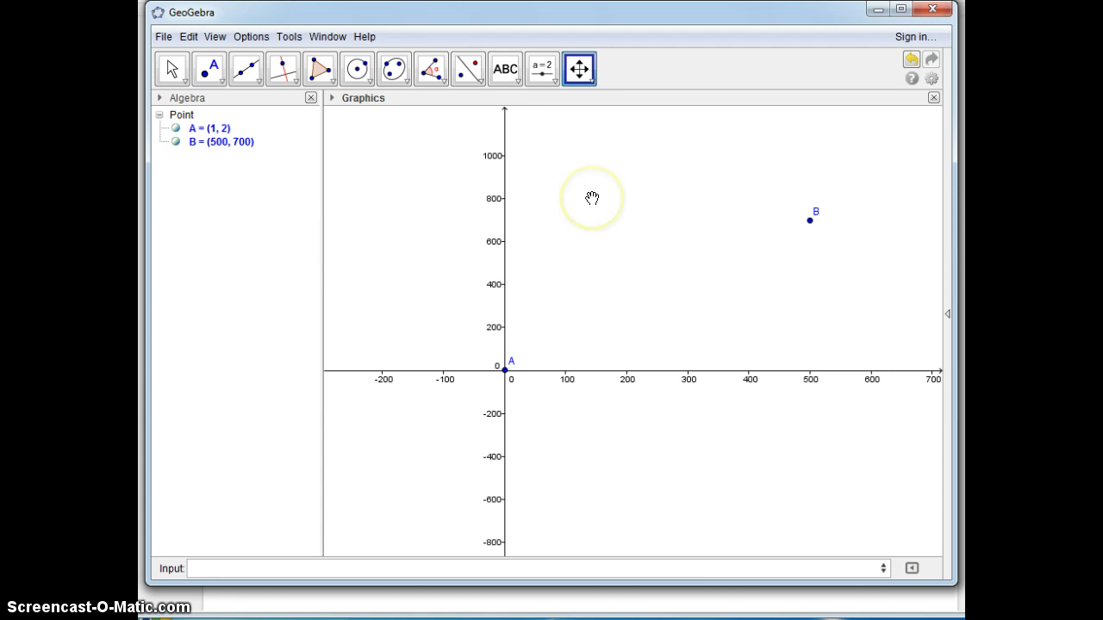
# - Draw segment a from point A to point B
pyautogui.click(246, 70)
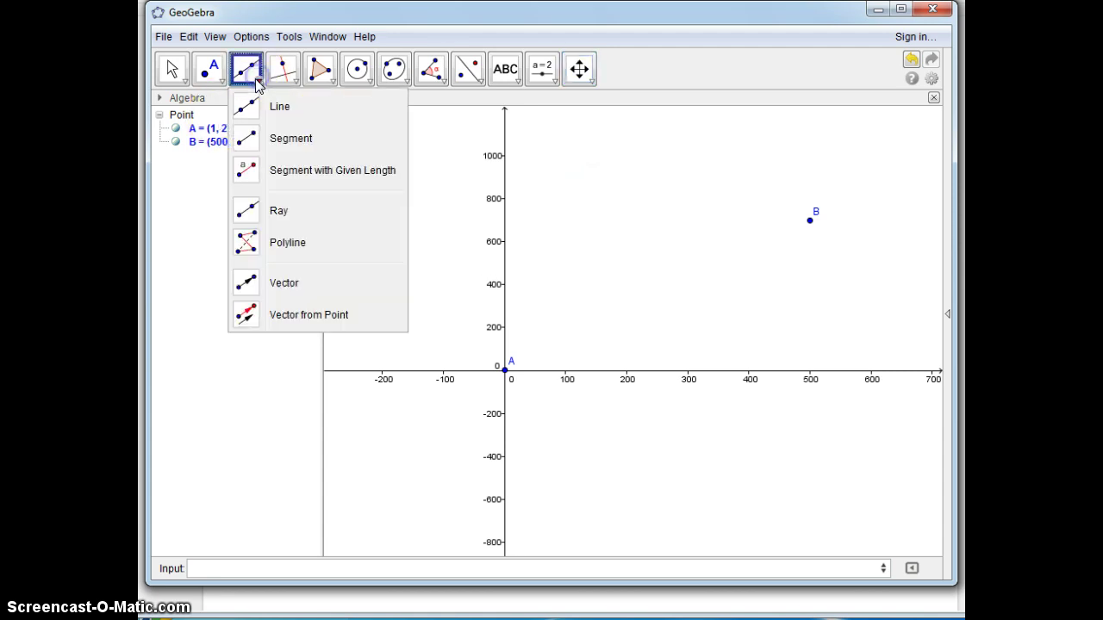
pyautogui.click(244, 139)
pyautogui.click(507, 369)
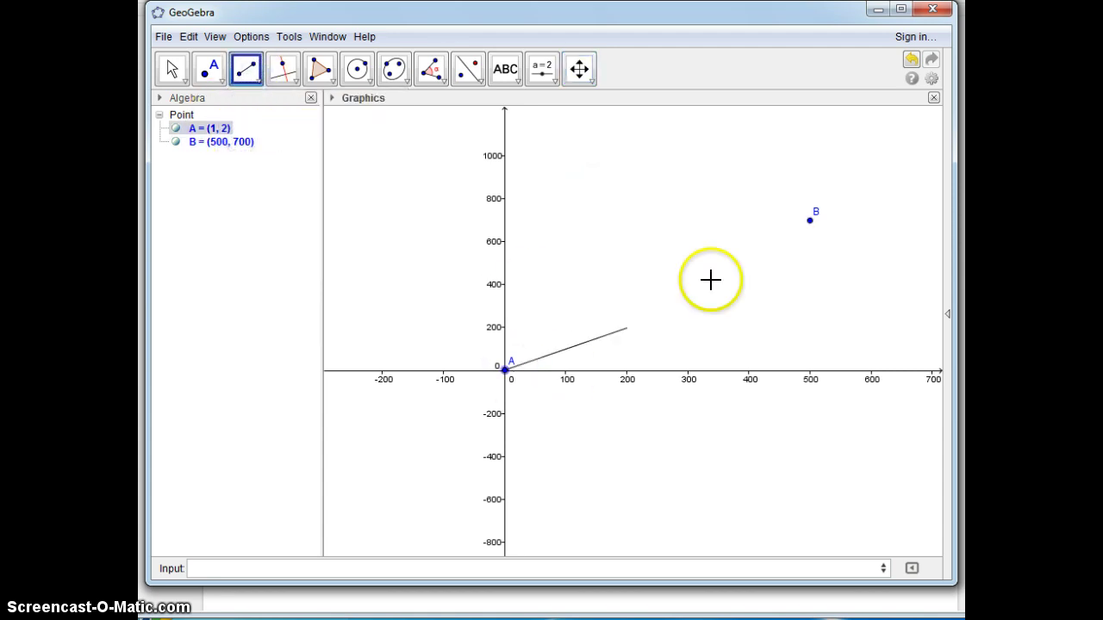
pyautogui.click(808, 221)
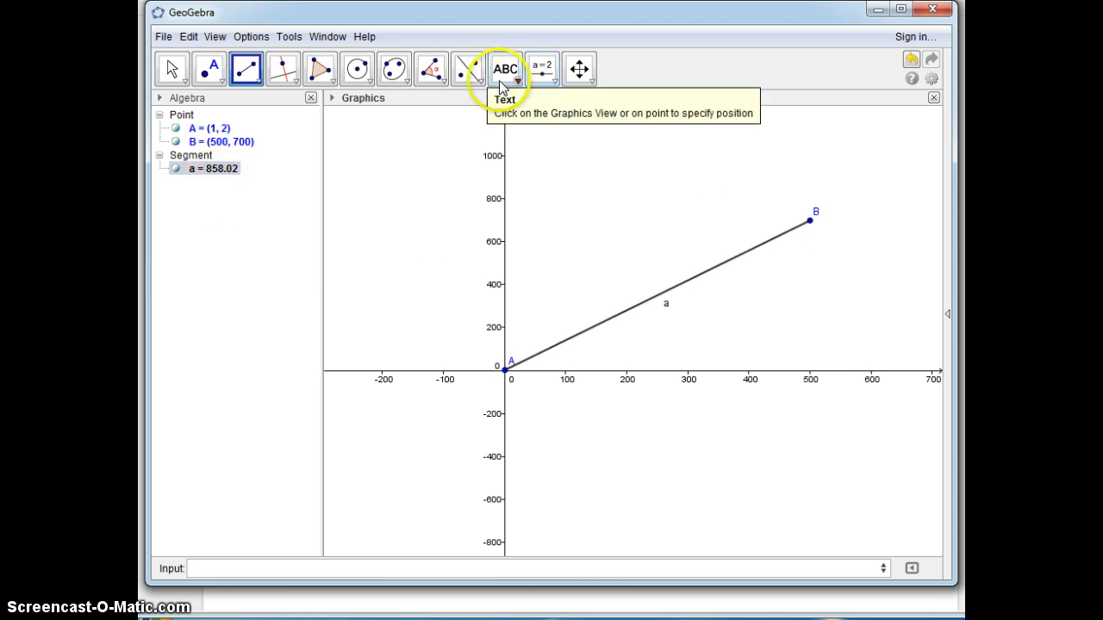
# - Measure the distance AB, which reads 858.02, and check it against the worksheet
pyautogui.click(442, 90)
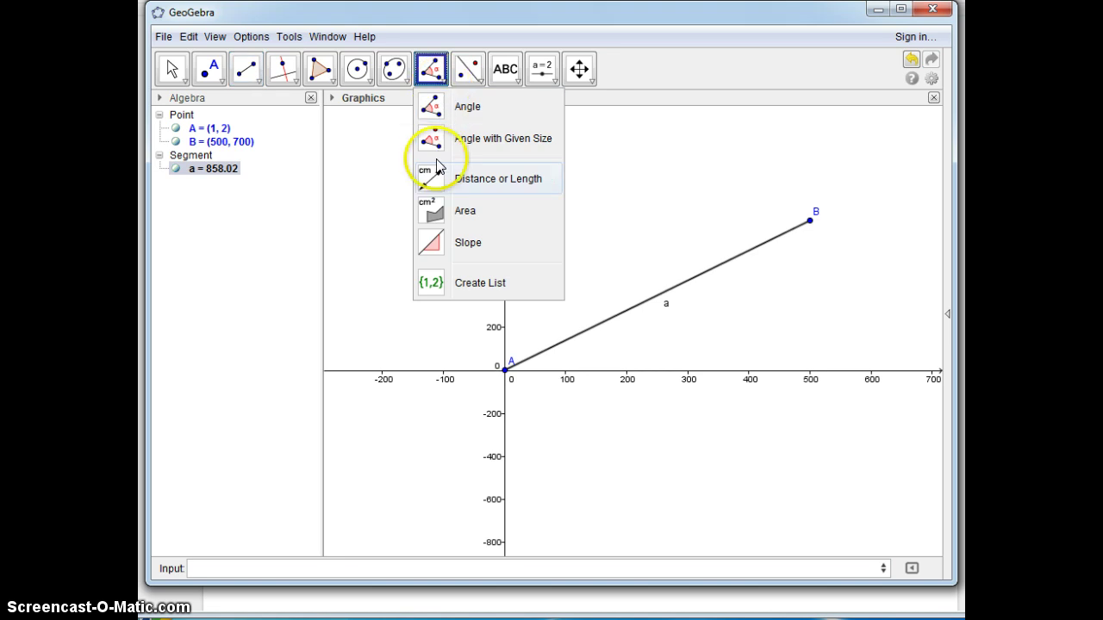
pyautogui.click(437, 176)
pyautogui.click(506, 370)
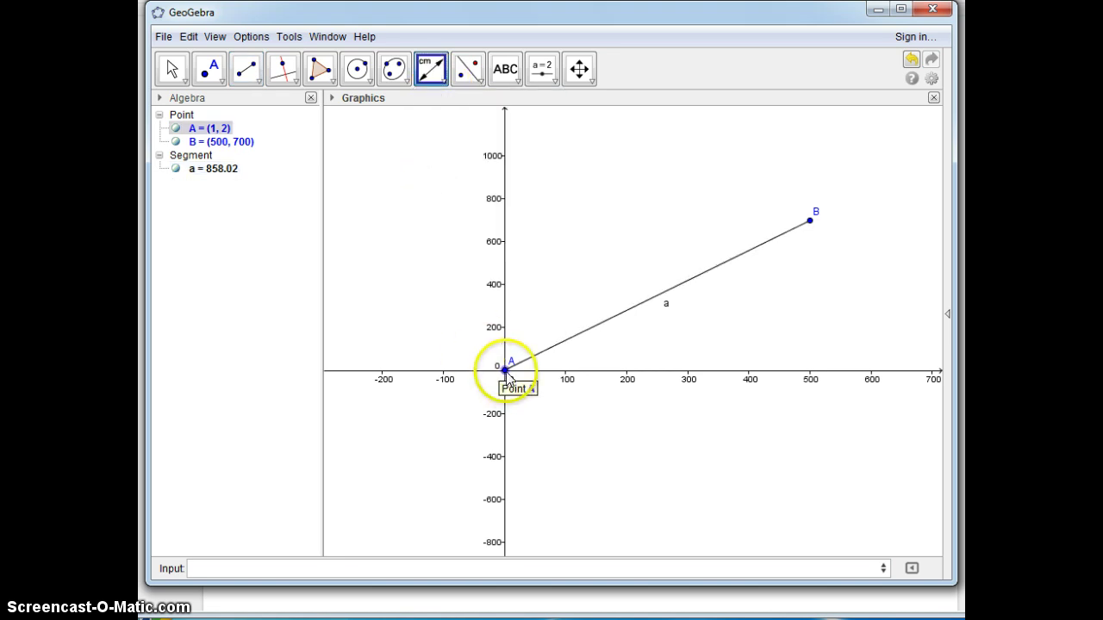
pyautogui.click(811, 222)
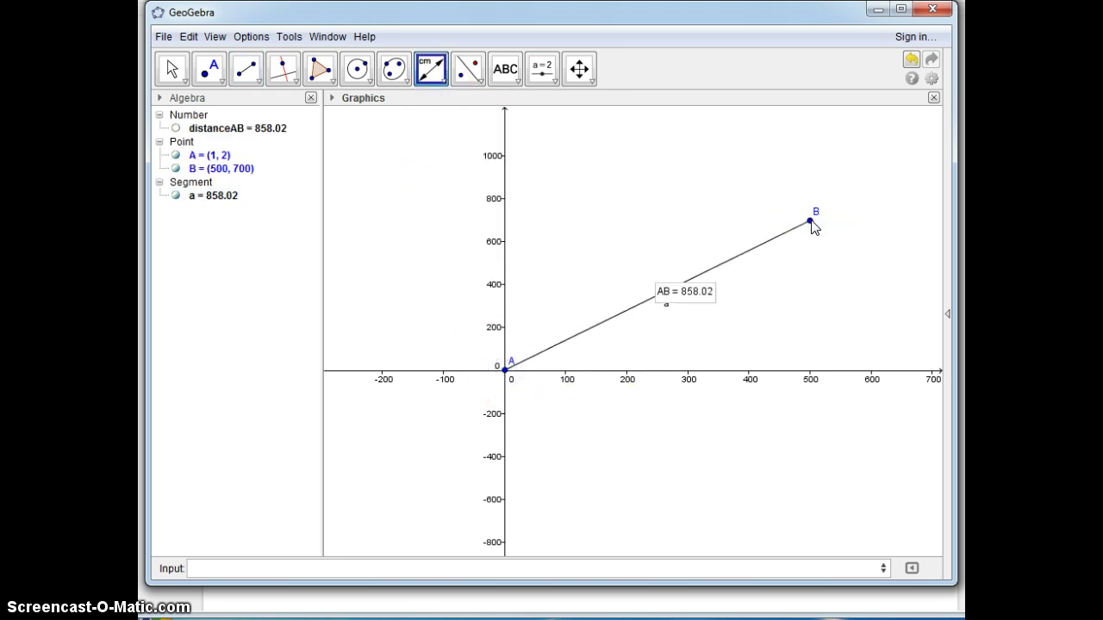
pyautogui.click(878, 11)
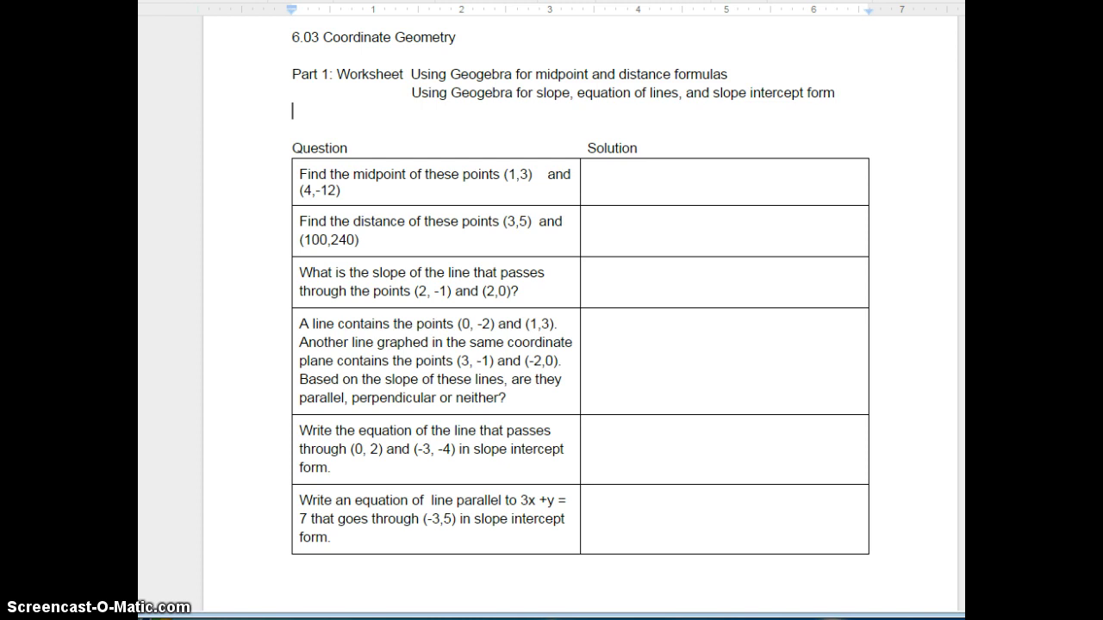
pyautogui.click(500, 617)
# - Start a new unsaved construction and place points A (-2.28, 1.2) and B (6.7, 4.54)
pyautogui.click(163, 37)
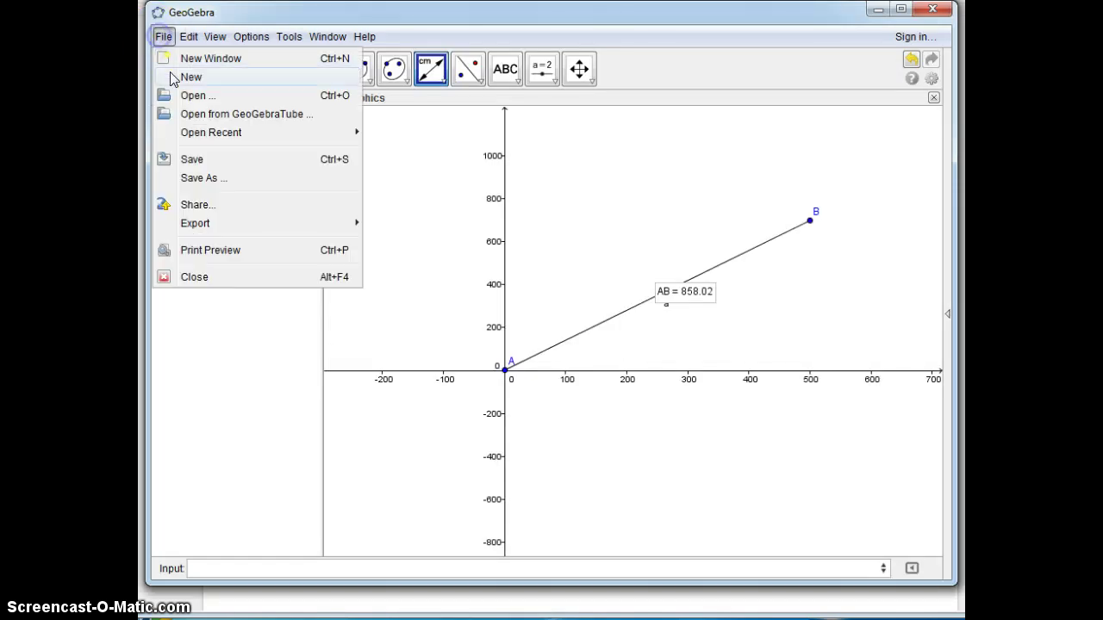
pyautogui.click(177, 76)
pyautogui.click(562, 319)
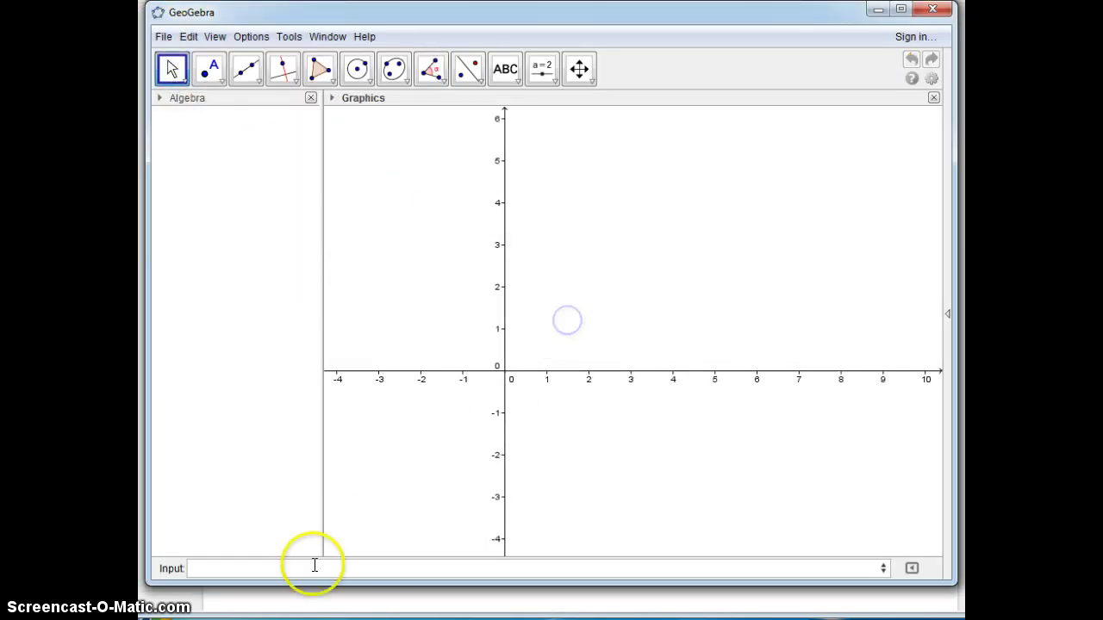
pyautogui.click(209, 69)
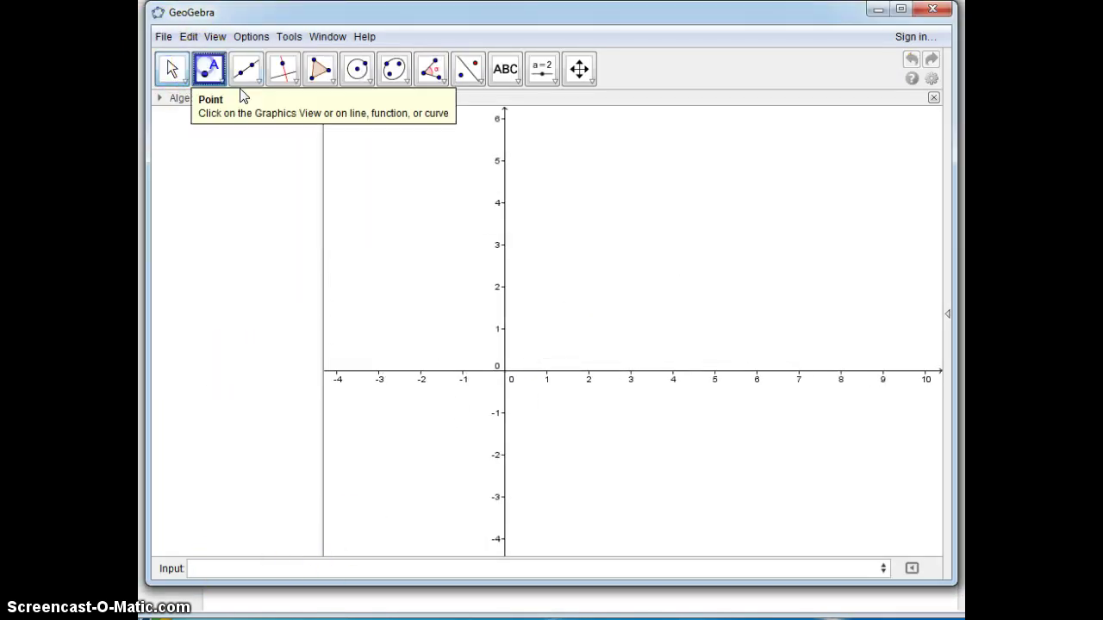
pyautogui.click(409, 321)
pyautogui.click(786, 179)
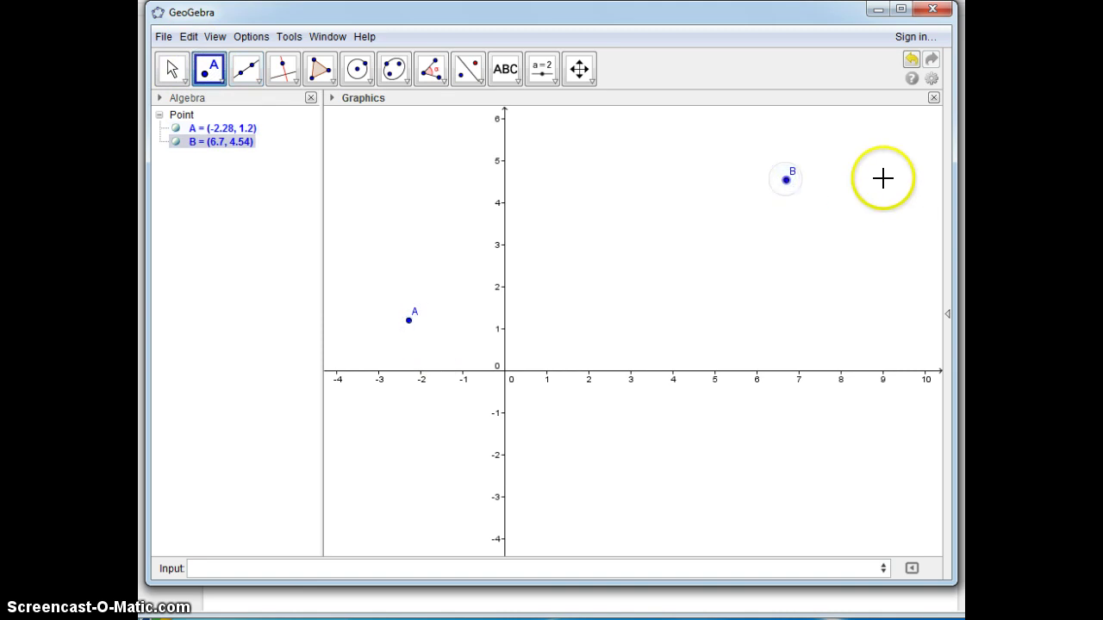
# - Draw line a through points A and B
pyautogui.click(247, 70)
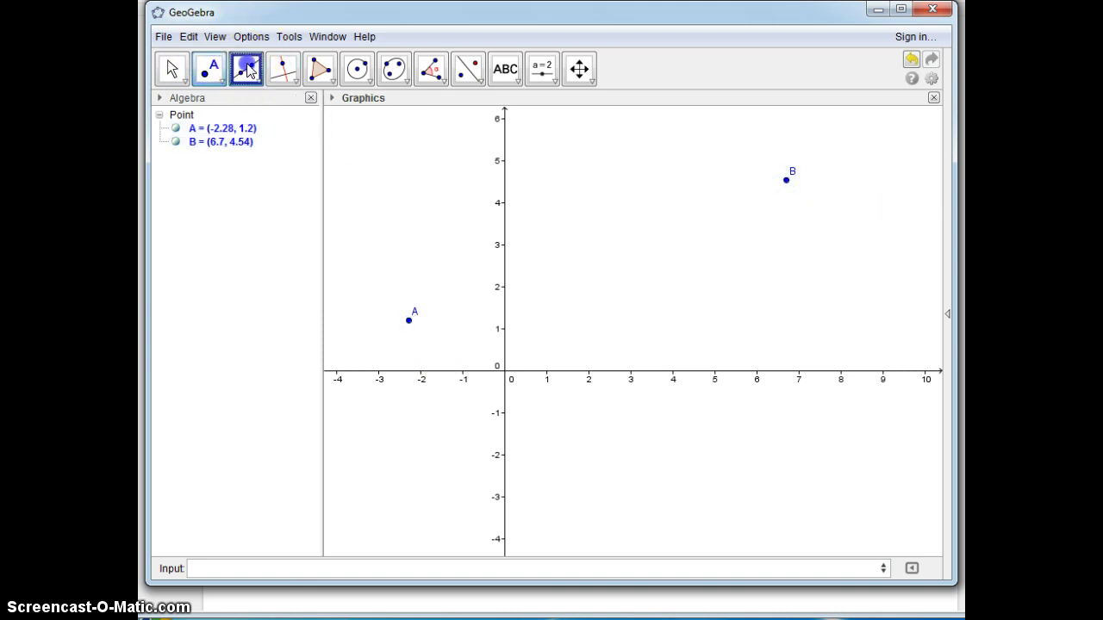
pyautogui.click(249, 71)
pyautogui.click(279, 106)
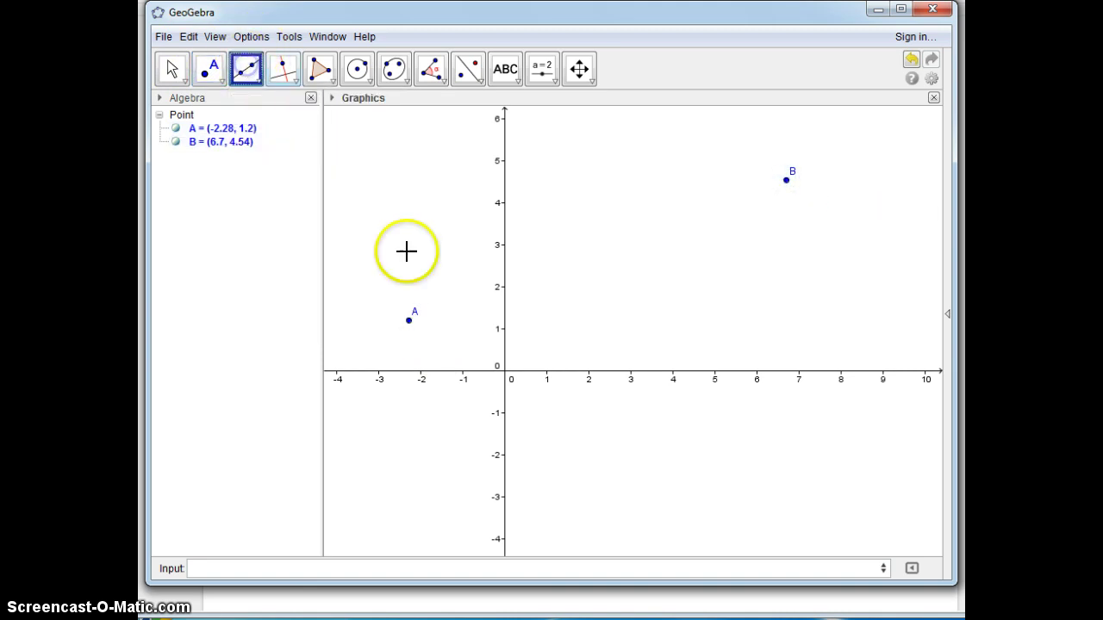
pyautogui.click(408, 321)
pyautogui.click(787, 180)
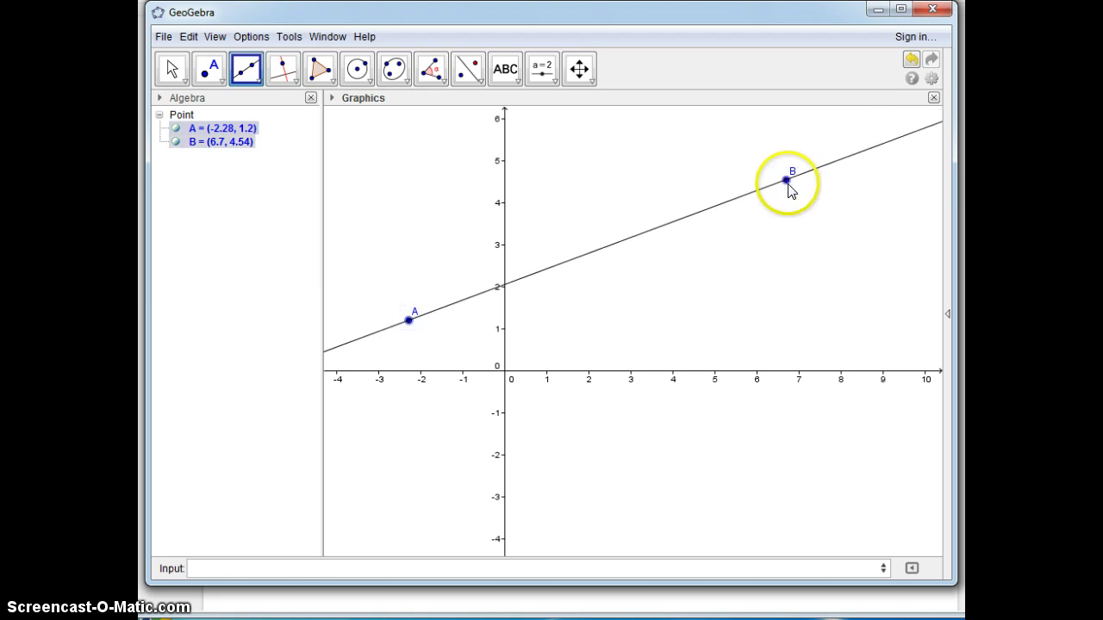
# - Show the slope of line a, m = 0.37
pyautogui.click(438, 89)
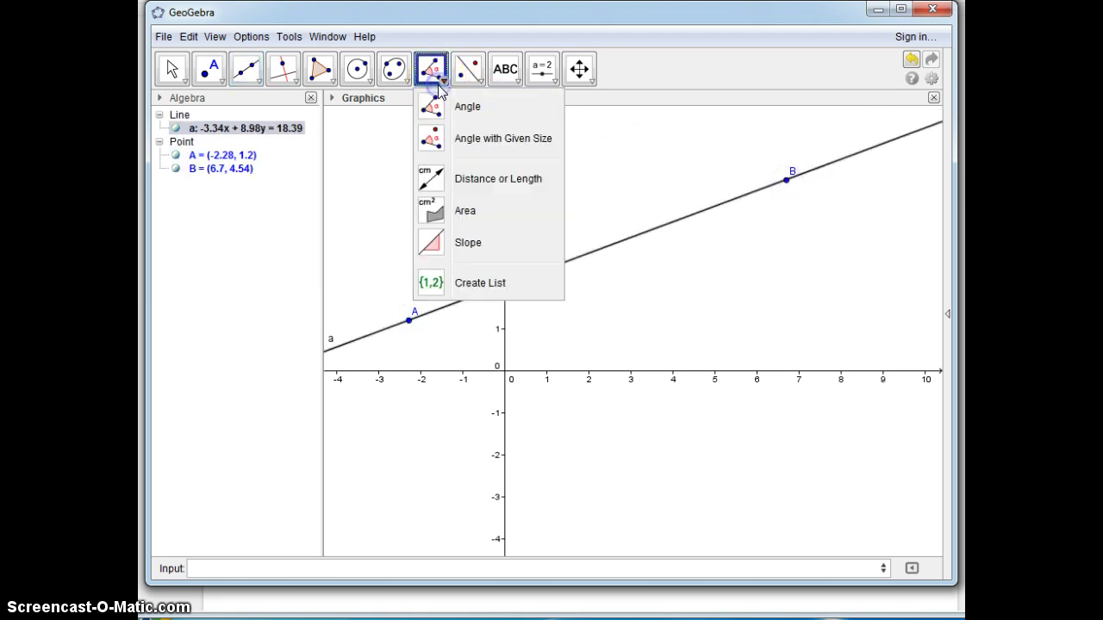
pyautogui.click(439, 242)
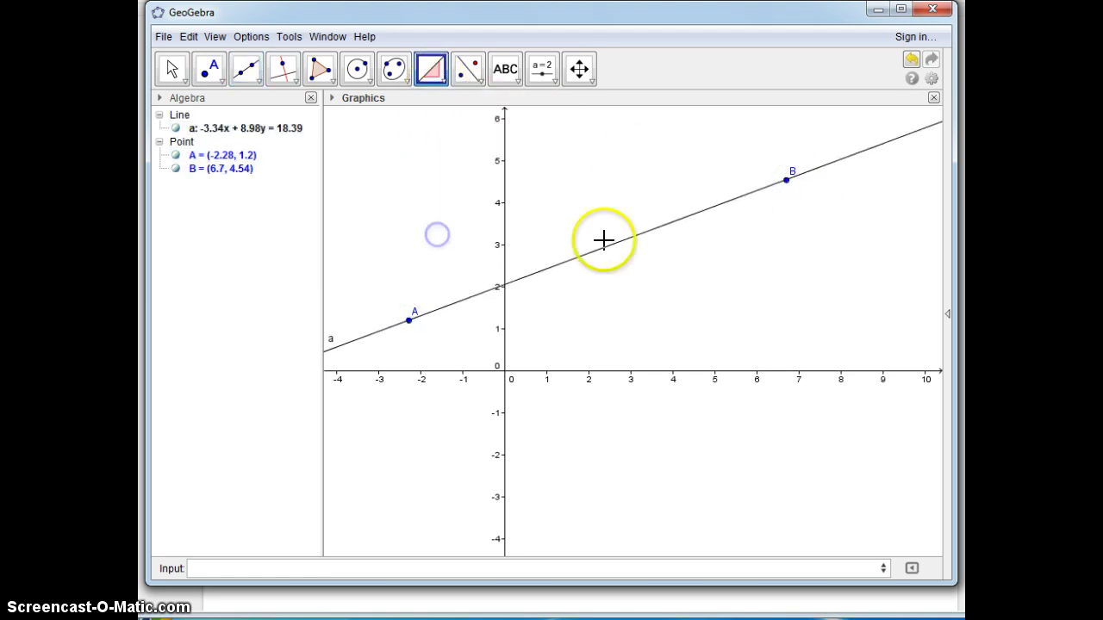
pyautogui.click(605, 247)
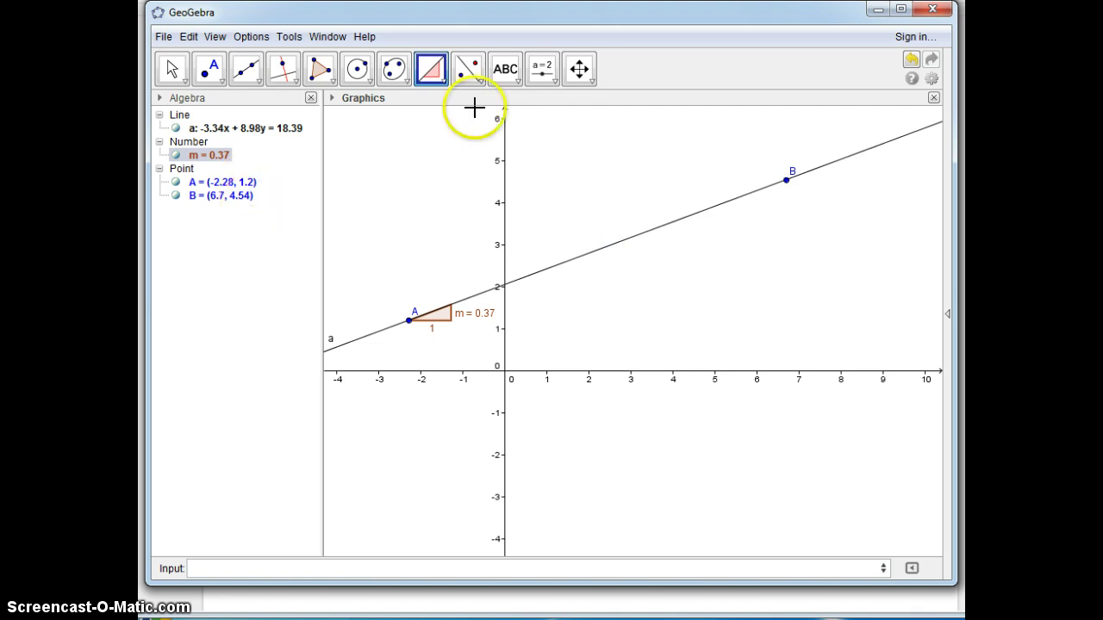
pyautogui.click(508, 78)
# - Pen-write m = Δy/Δx above the line, then minimize GeoGebra to show the worksheet
pyautogui.click(520, 173)
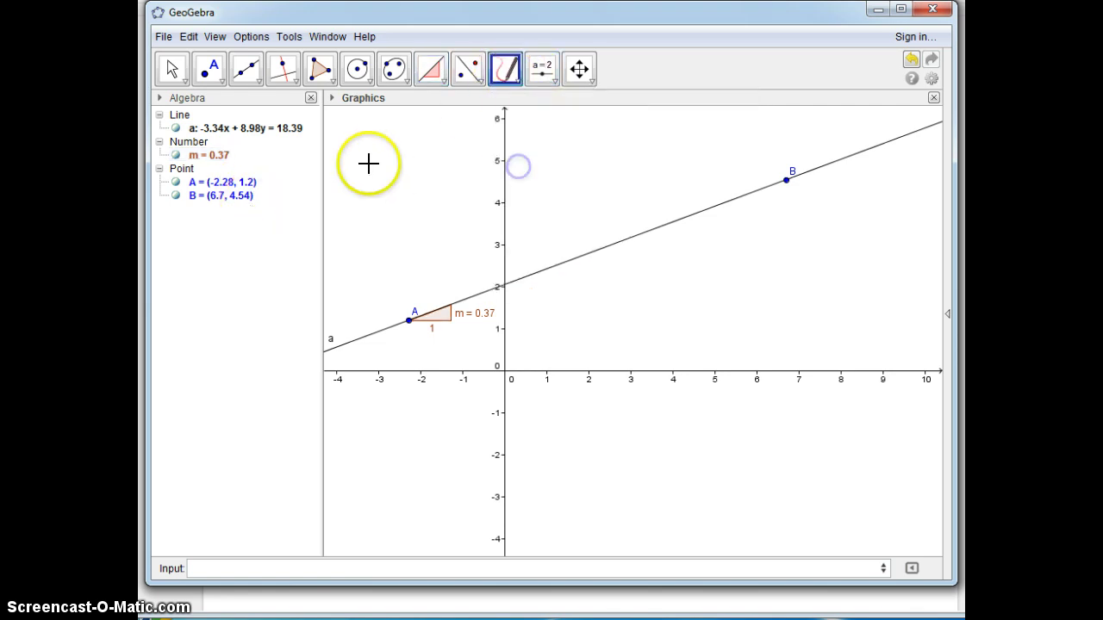
pyautogui.moveTo(368, 163)
pyautogui.mouseDown()
pyautogui.moveTo(396, 173)
pyautogui.moveTo(484, 154)
pyautogui.moveTo(494, 166)
pyautogui.moveTo(482, 150)
pyautogui.moveTo(526, 160)
pyautogui.moveTo(523, 183)
pyautogui.moveTo(486, 183)
pyautogui.moveTo(471, 211)
pyautogui.moveTo(531, 208)
pyautogui.moveTo(503, 218)
pyautogui.mouseUp()
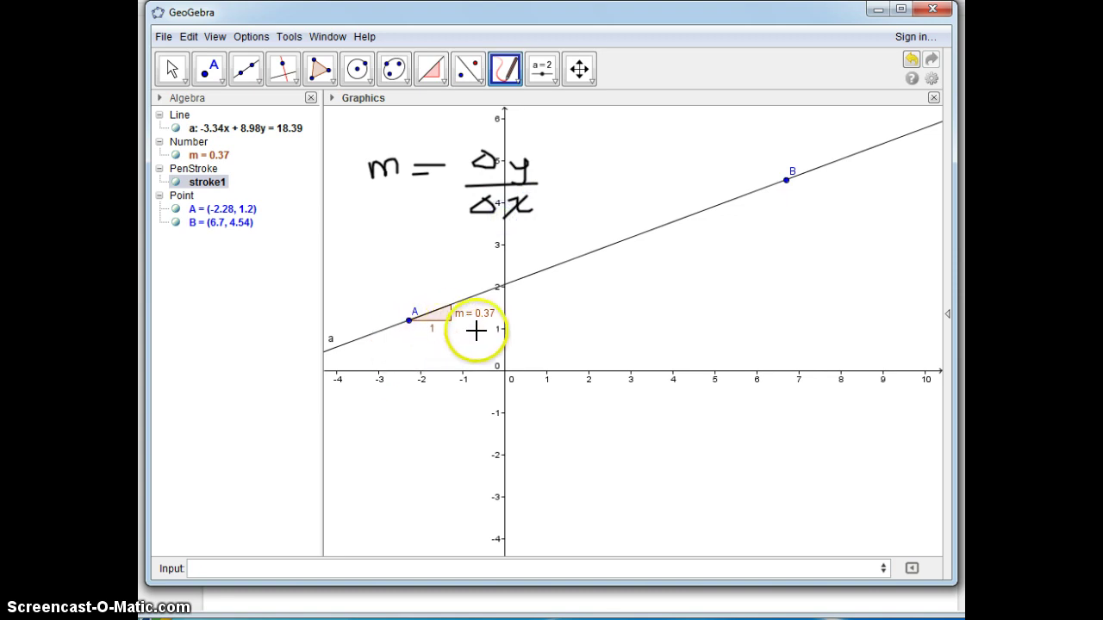
pyautogui.click(876, 11)
pyautogui.scroll(-1, 550, 376)
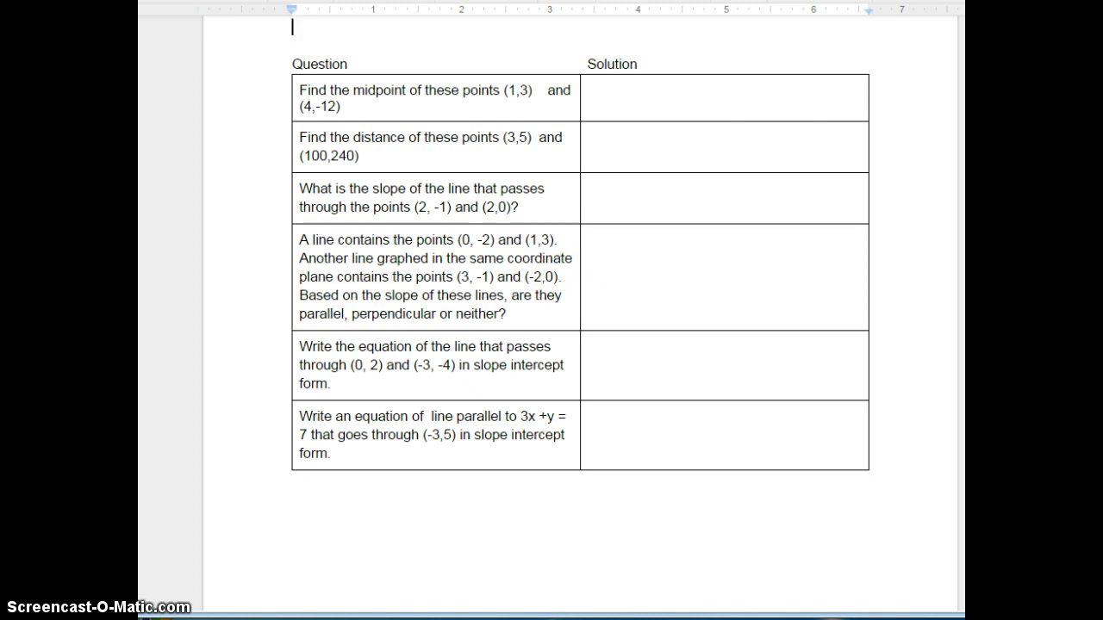
# - Switch back to the GeoGebra window holding points A, B, C and D
pyautogui.hotkey('alt', 'Tab')
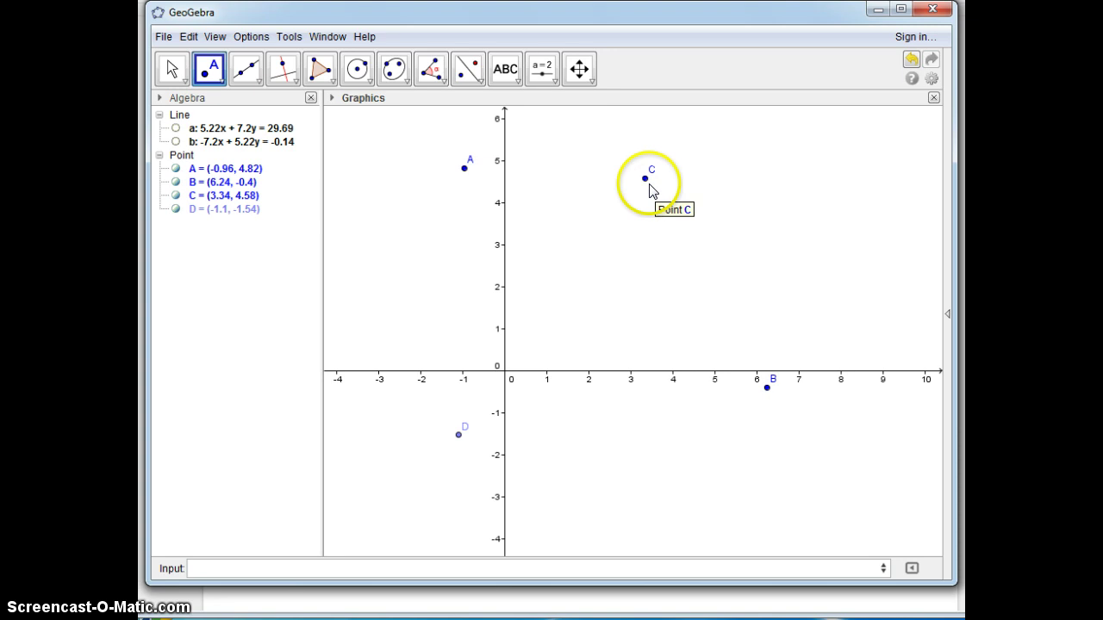
# - Draw line c through A and B and line d through C and D
pyautogui.click(245, 69)
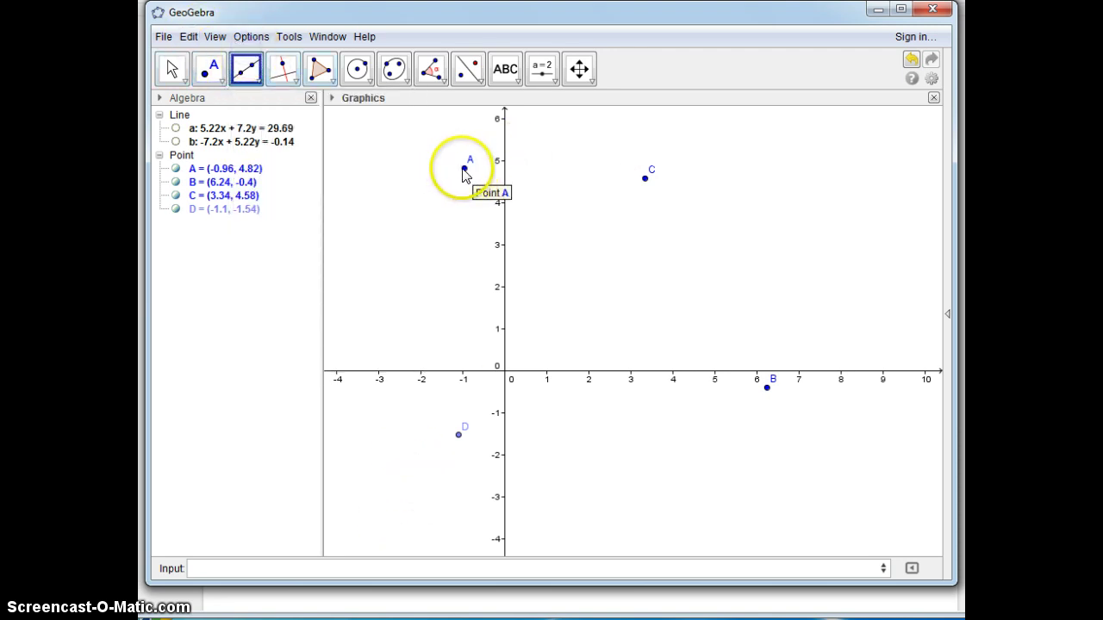
pyautogui.click(463, 168)
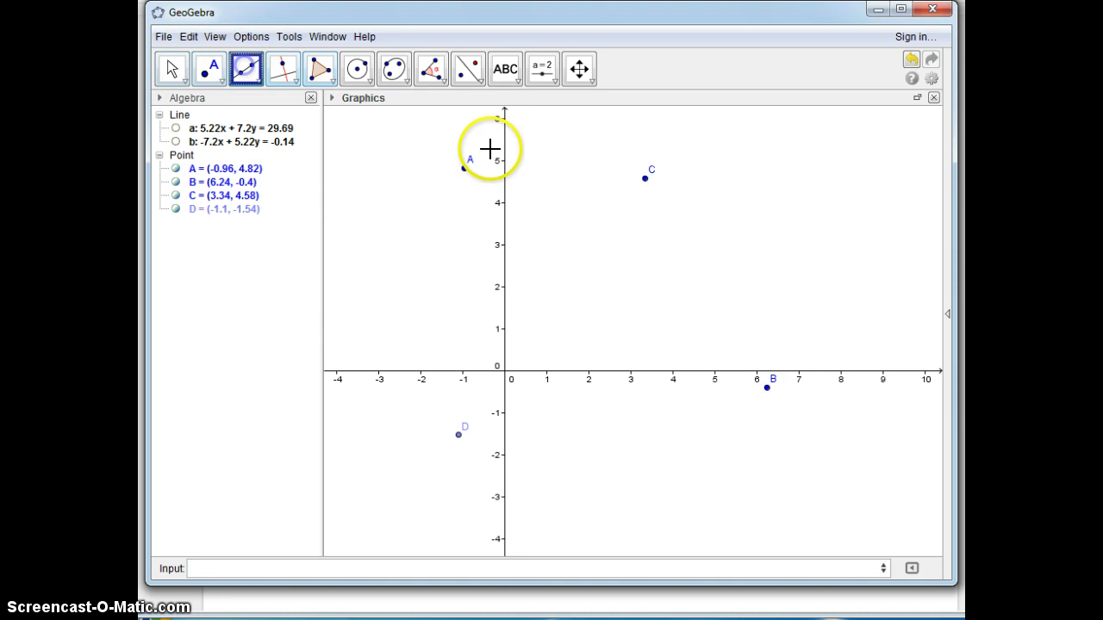
pyautogui.click(767, 386)
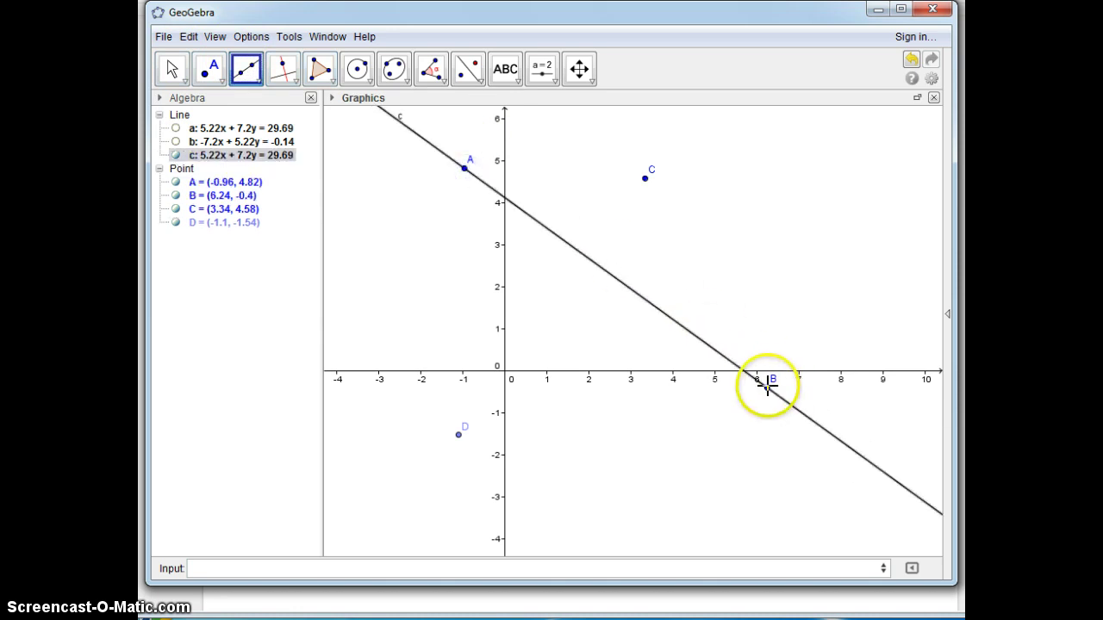
pyautogui.click(651, 182)
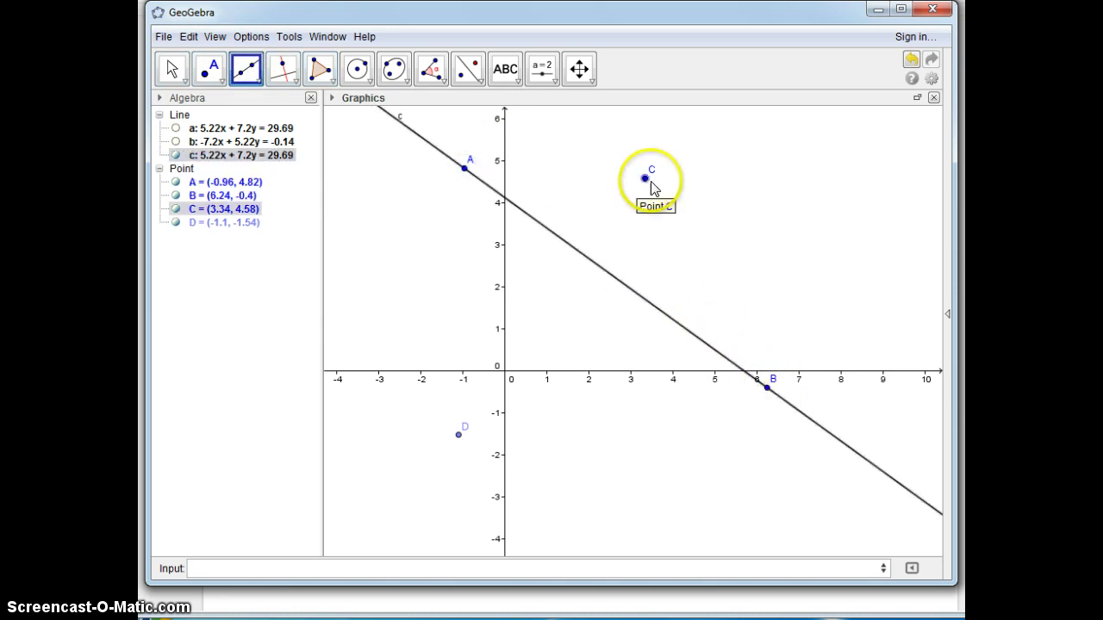
pyautogui.click(464, 432)
# - Mark the intersection of lines c and d as E = (1.97, 2.69)
pyautogui.click(210, 71)
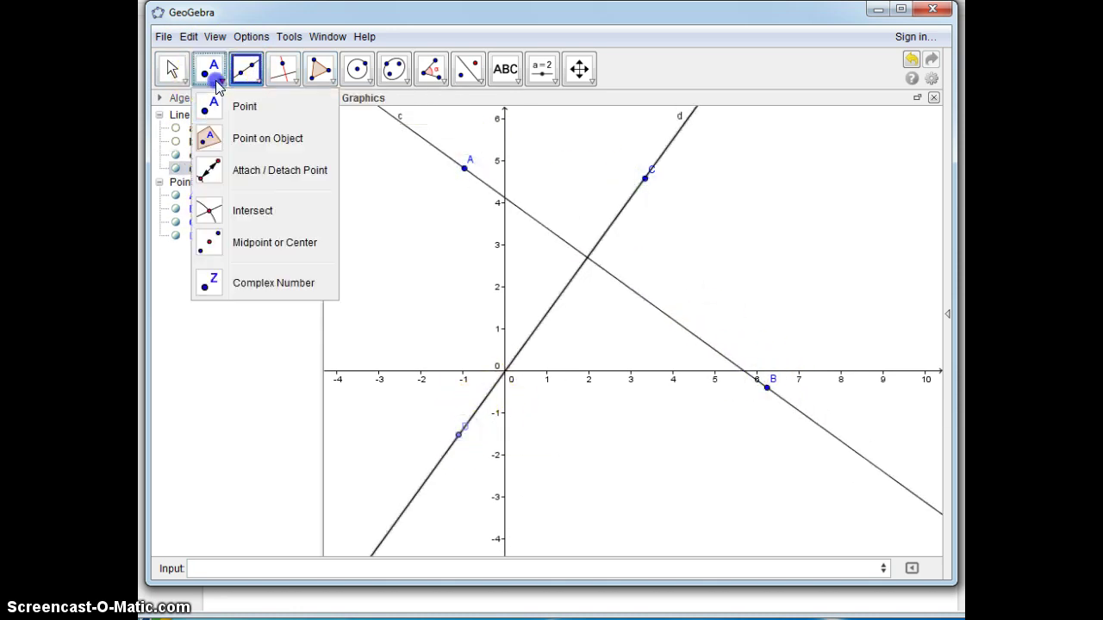
pyautogui.click(211, 214)
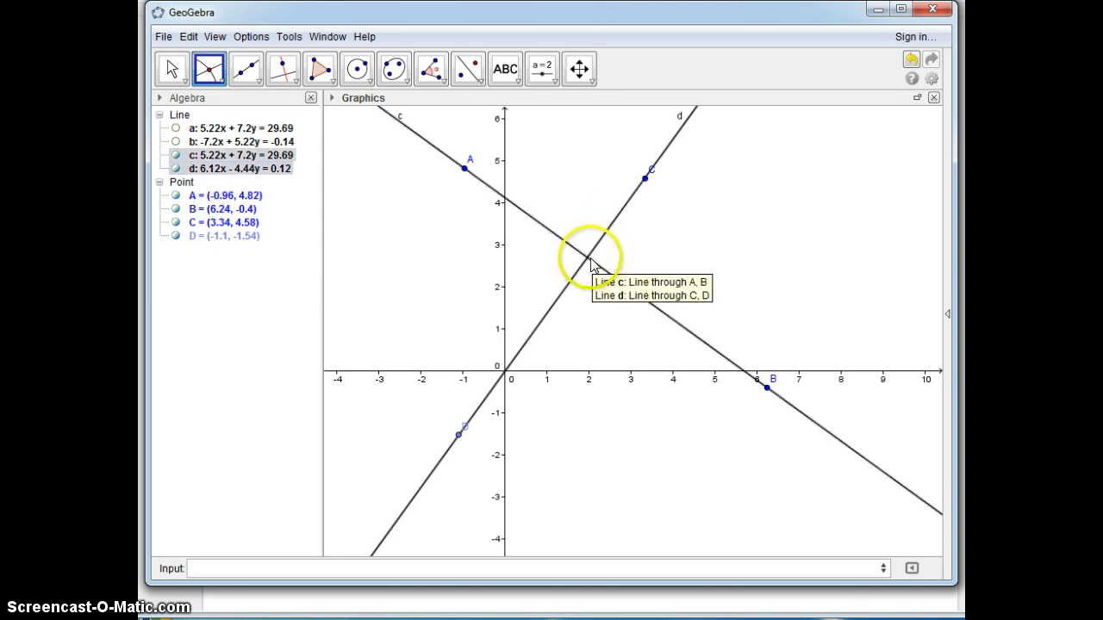
pyautogui.click(591, 257)
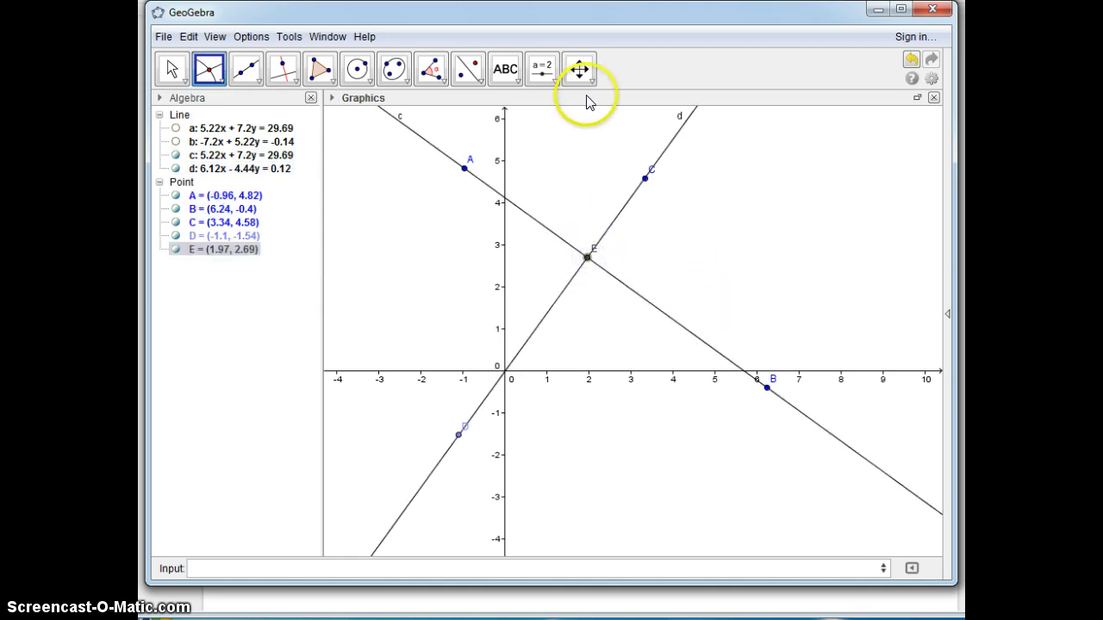
# - Measure angle B-E-C, showing α = 90° at E
pyautogui.click(434, 73)
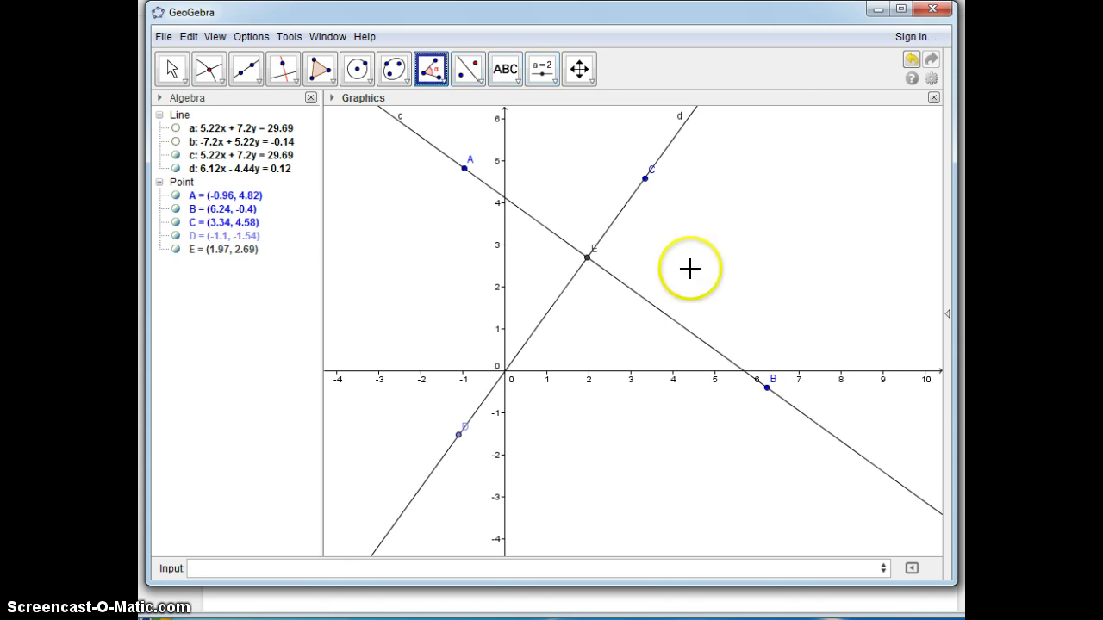
pyautogui.click(766, 389)
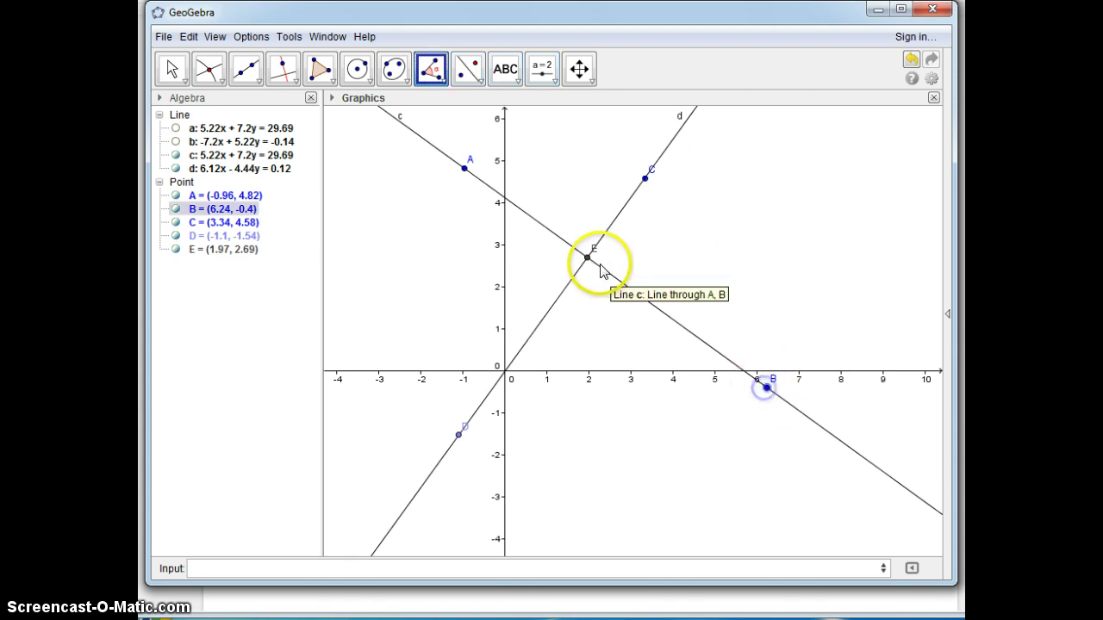
pyautogui.click(587, 256)
pyautogui.click(645, 179)
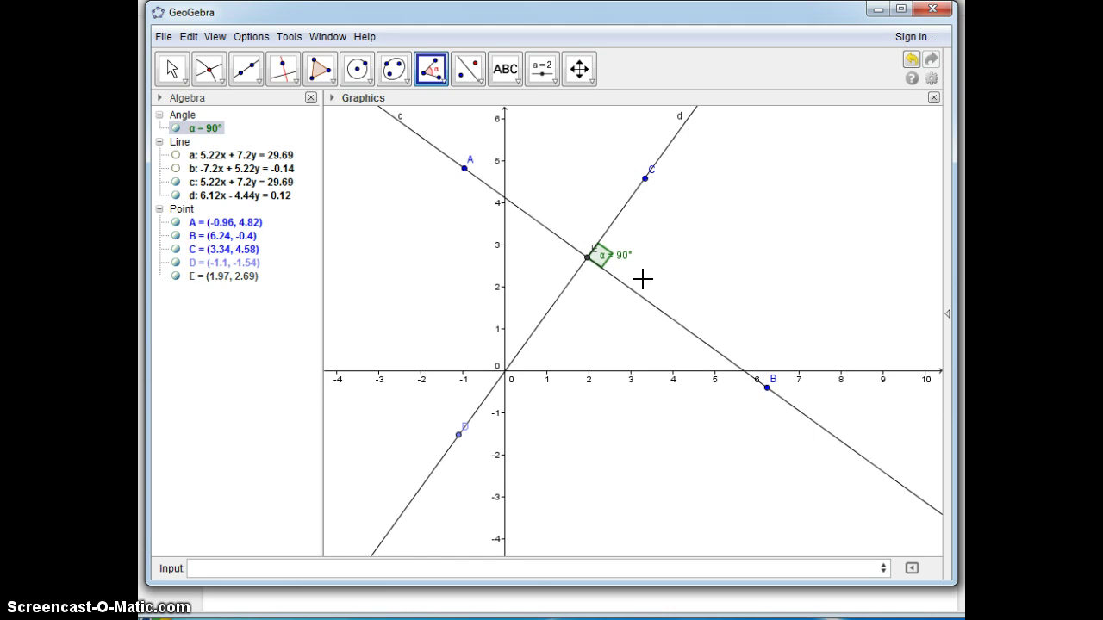
# - Show slope triangles: m = 1.38 on line d and m₁ = -0.73 on line c
pyautogui.click(441, 78)
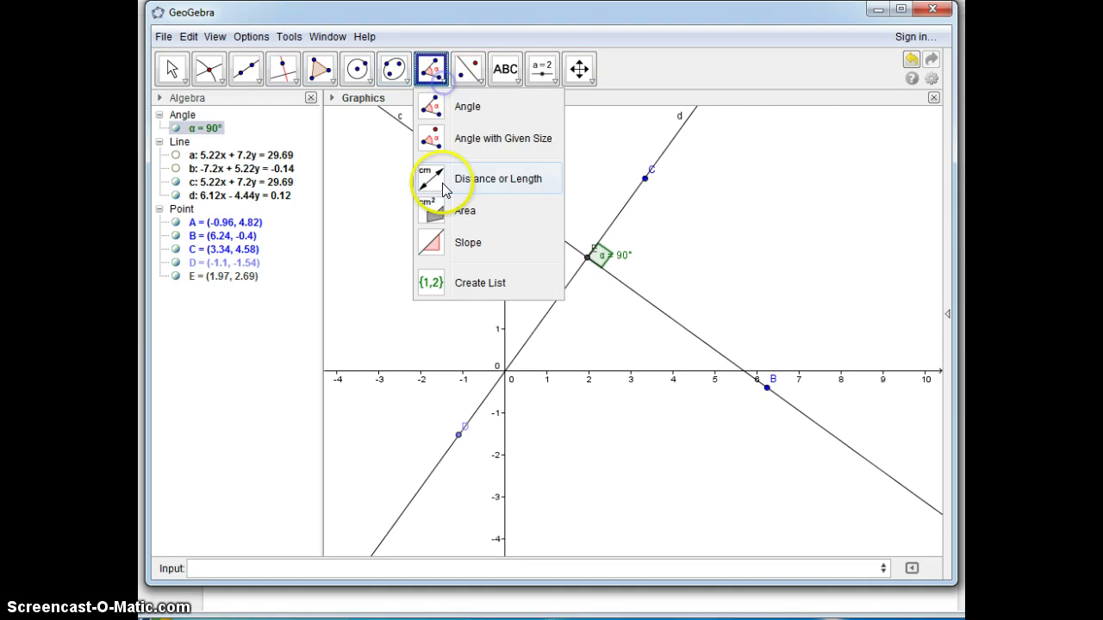
pyautogui.moveTo(445, 190); pyautogui.dragTo(438, 241)
pyautogui.click(632, 200)
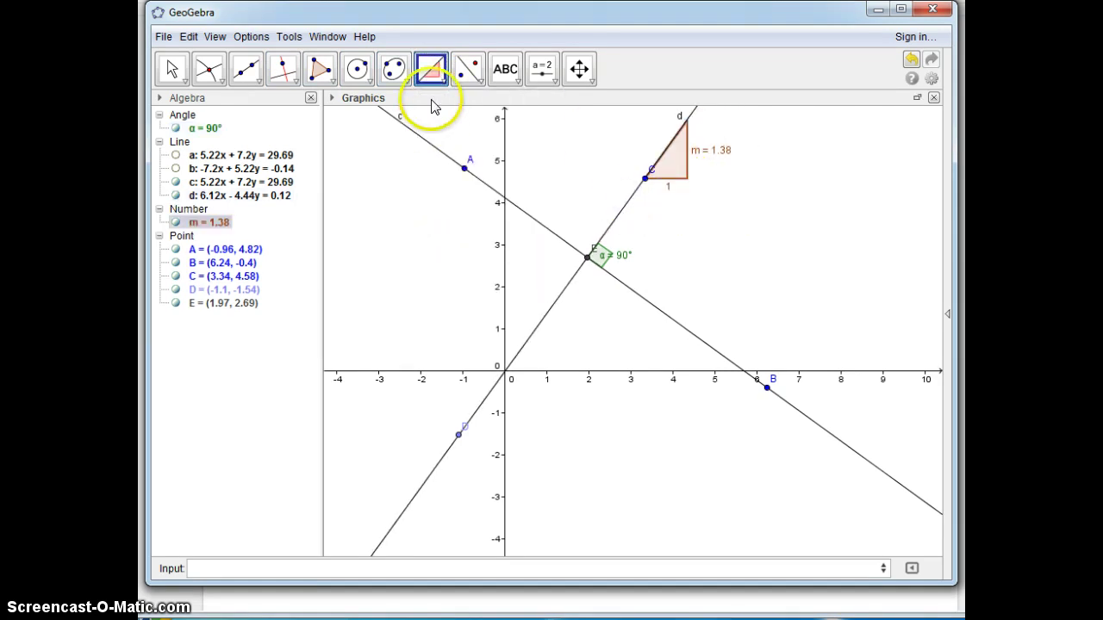
pyautogui.click(434, 144)
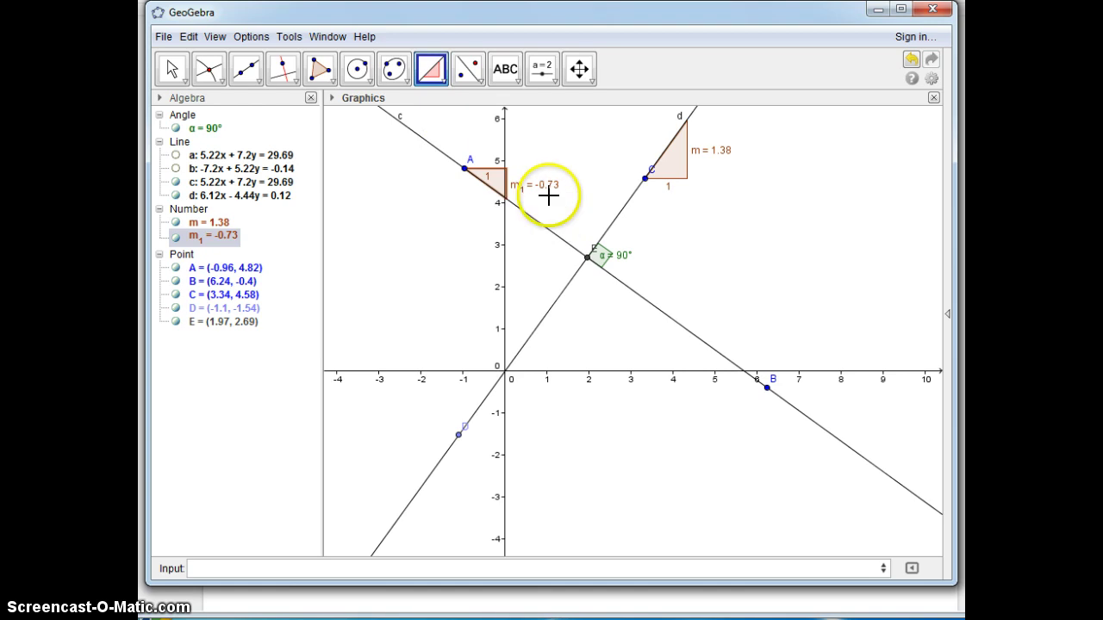
# - Handwrite 'm m₁ = -1' with the Pen to the right of the perpendicular lines' intersection
pyautogui.click(517, 80)
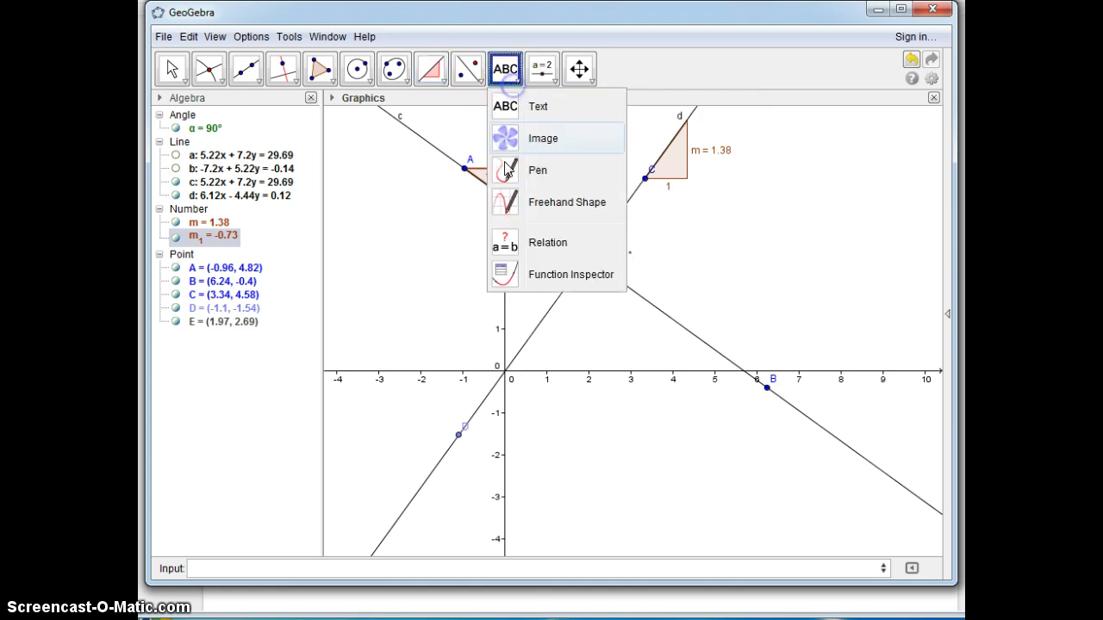
pyautogui.click(508, 169)
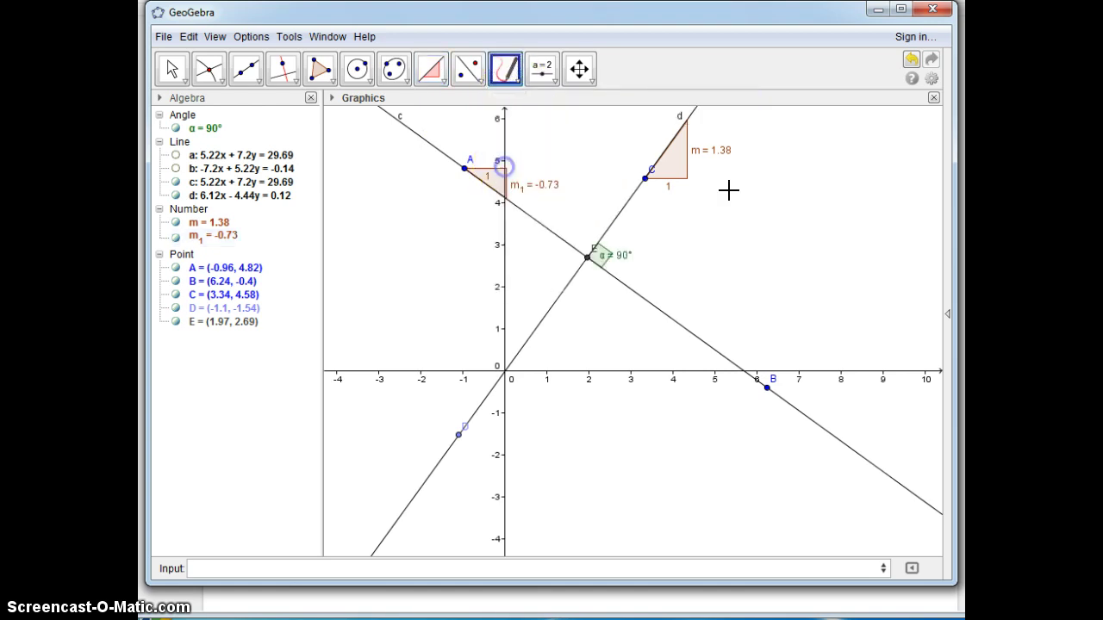
pyautogui.click(687, 258)
pyautogui.moveTo(698, 257); pyautogui.dragTo(714, 255)
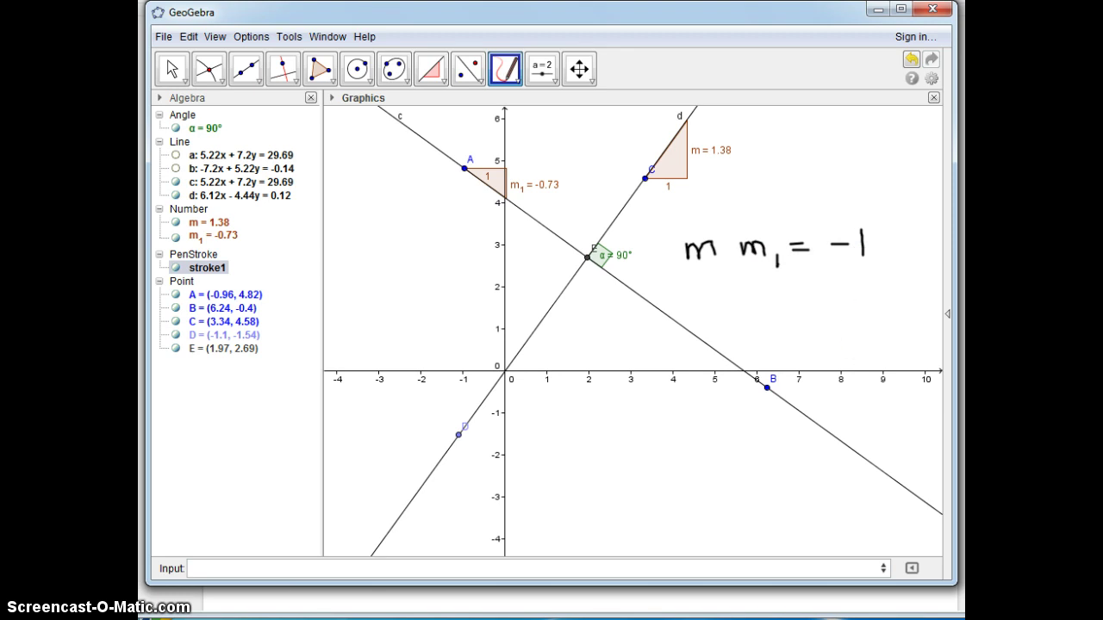
# - Restore the Calculator, move it to the upper left, and clear it to 0
pyautogui.click(448, 617)
pyautogui.moveTo(828, 327); pyautogui.dragTo(400, 242)
pyautogui.click(365, 293)
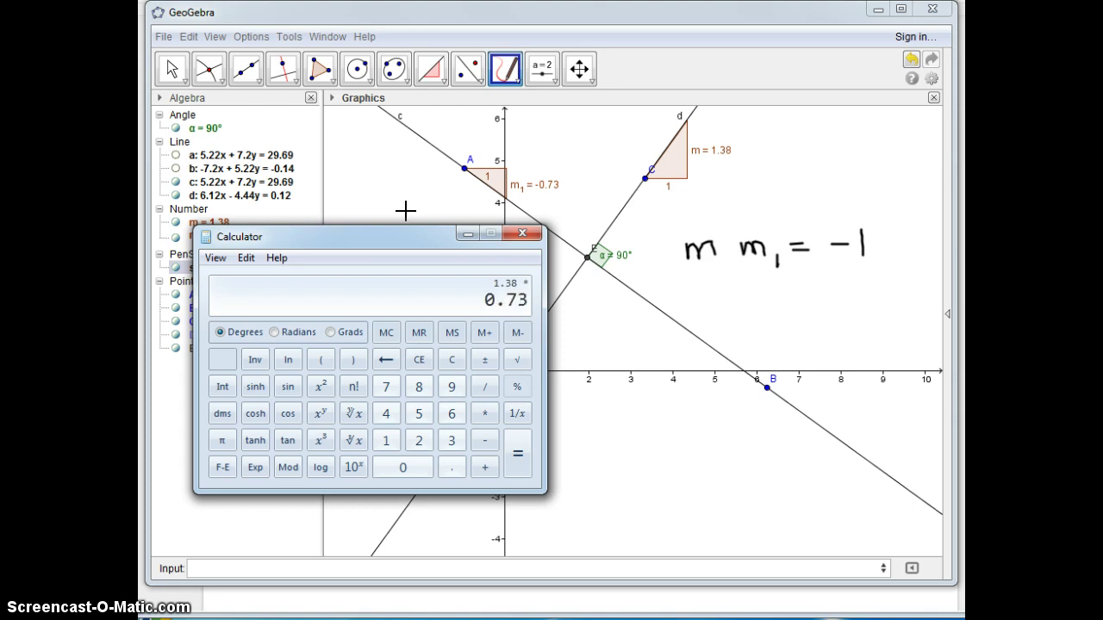
# - Negate 0.73 and compute 1.38 × -0.73, giving -1.0074
pyautogui.click(484, 360)
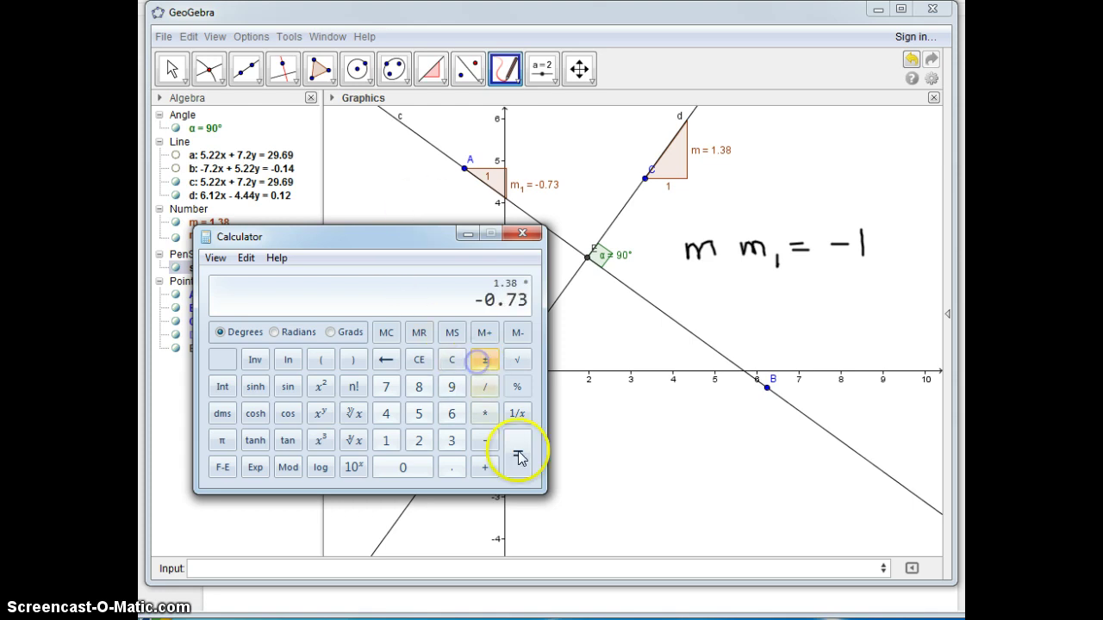
pyautogui.click(518, 454)
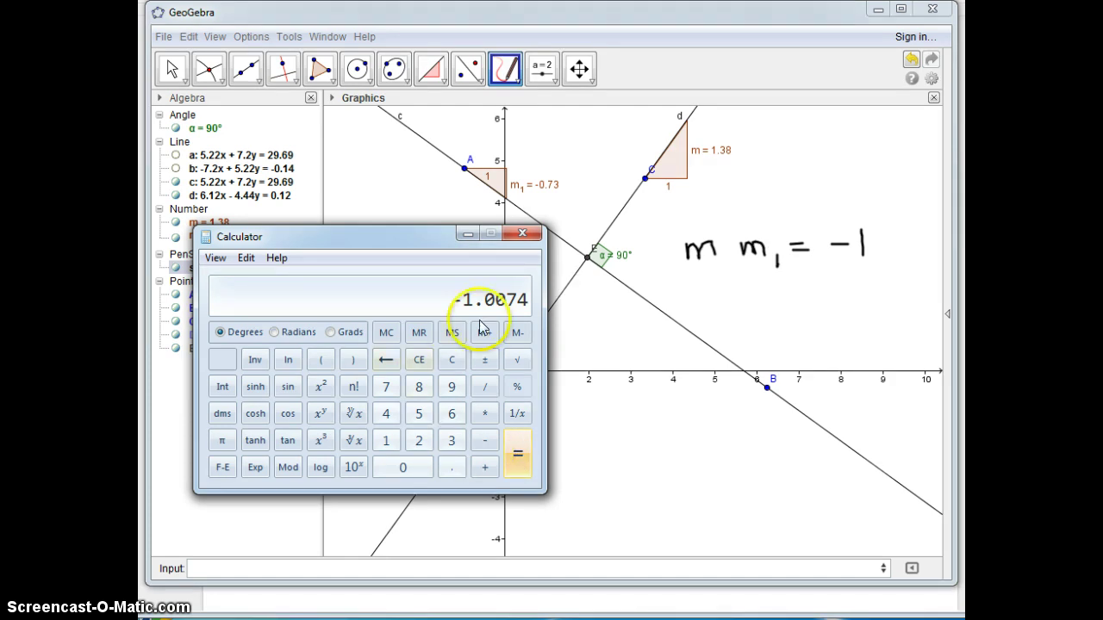
# - Minimize the Calculator and start a new GeoGebra construction without saving the old one
pyautogui.click(467, 234)
pyautogui.click(163, 39)
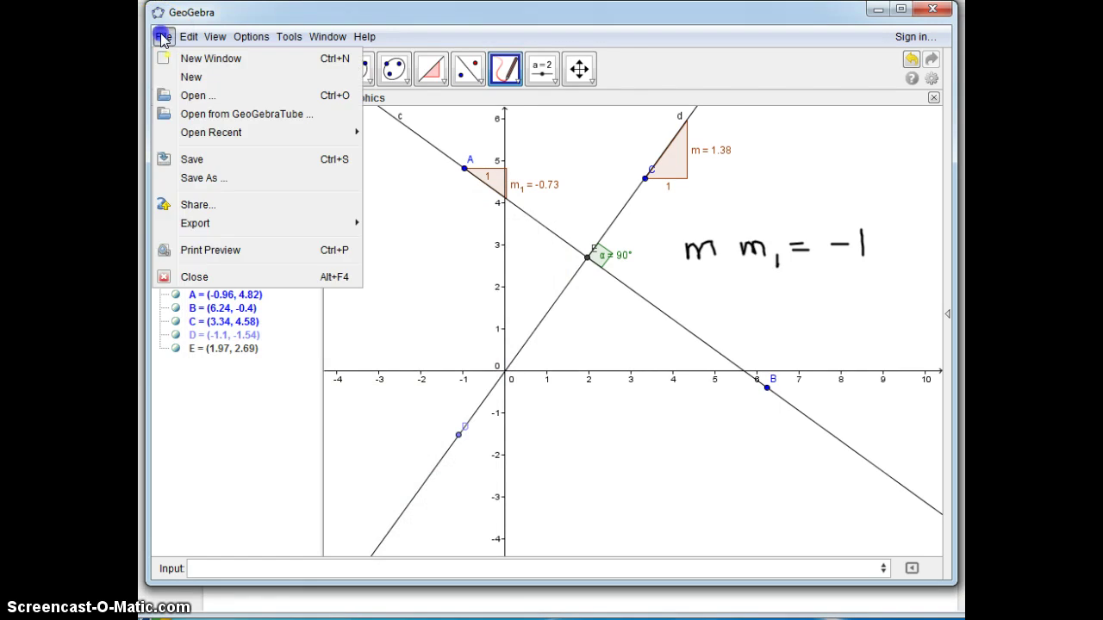
pyautogui.click(176, 78)
pyautogui.click(552, 318)
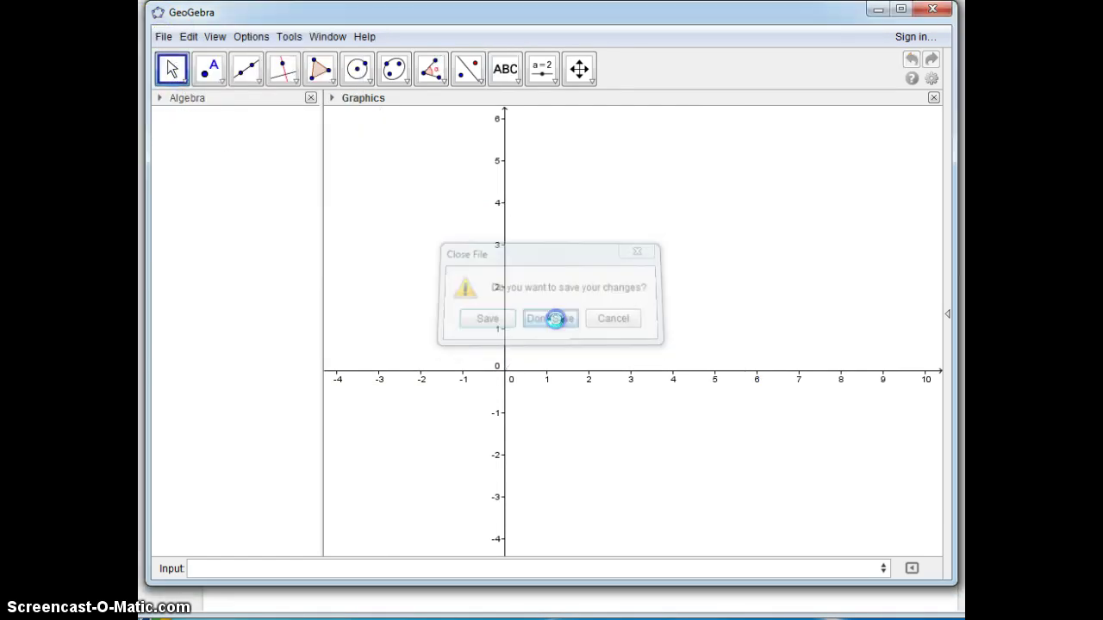
# - Enter the lines y = 2x + 6 and y = 2x - 5 in the Input bar
pyautogui.click(228, 568)
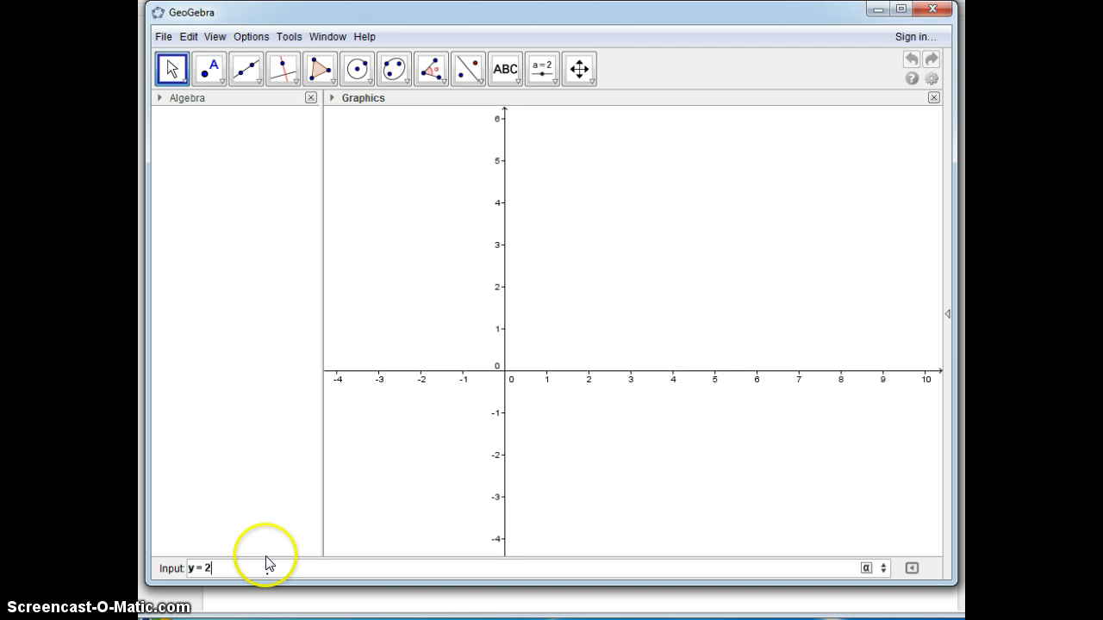
pyautogui.write('y = 2x + 6')
pyautogui.press('Return')
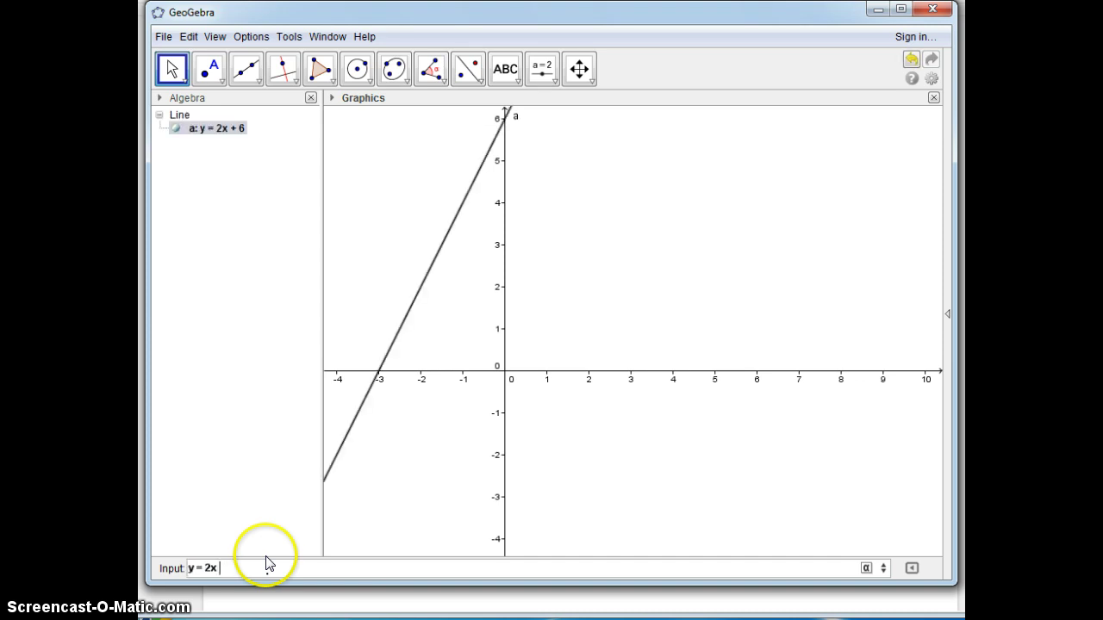
pyautogui.write('y = 2x - 5')
pyautogui.press('Return')
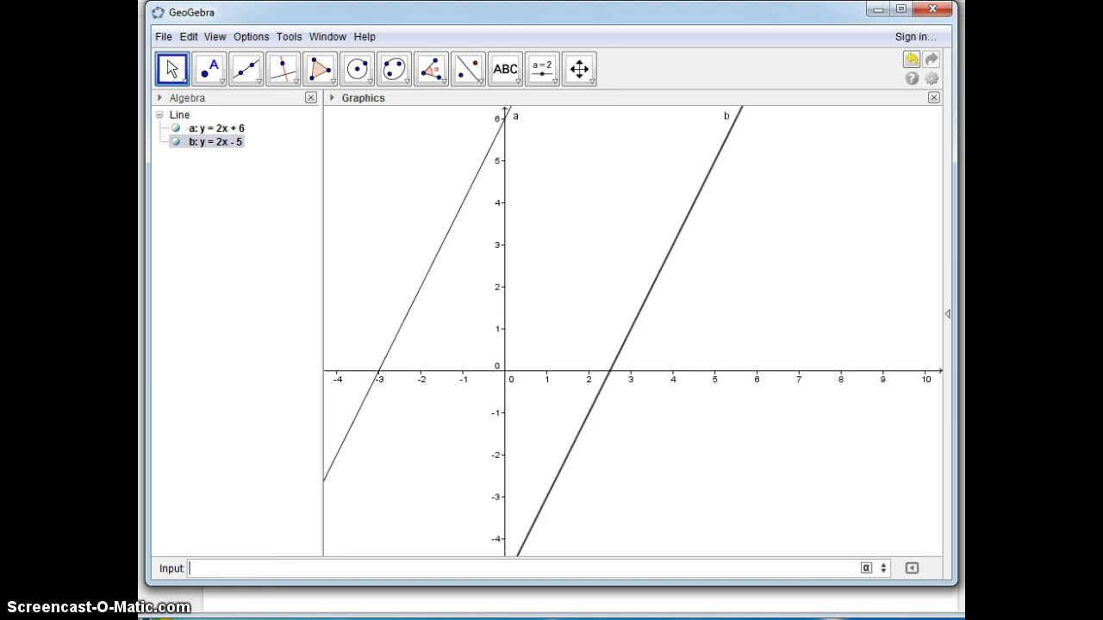
# - Measure the slopes of lines a and b with the Slope tool, both showing 2
pyautogui.click(431, 69)
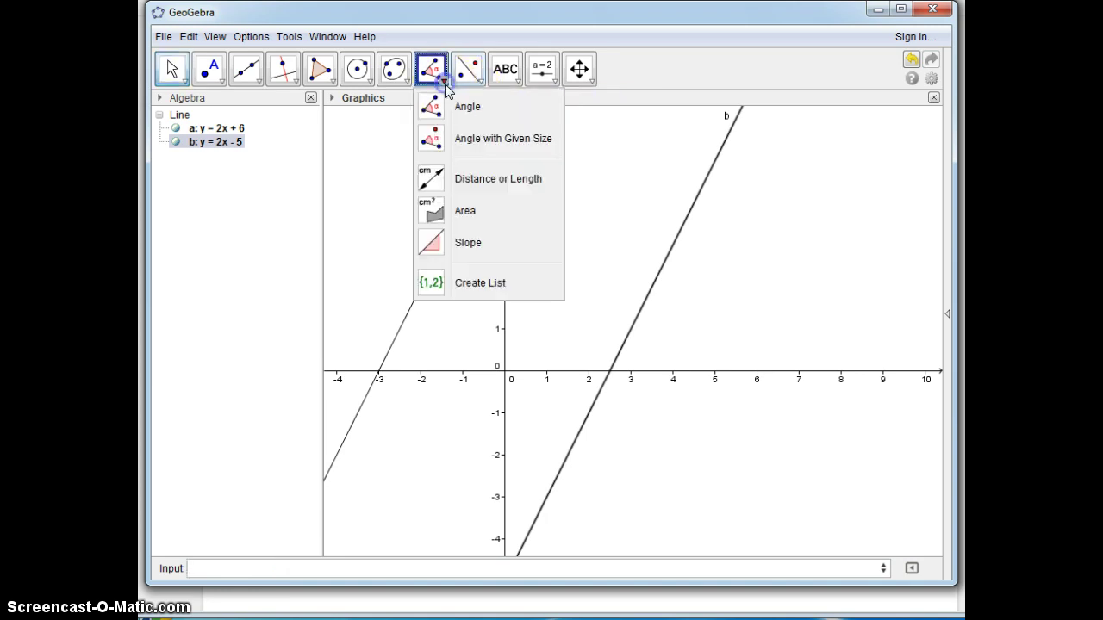
pyautogui.click(435, 245)
pyautogui.click(440, 241)
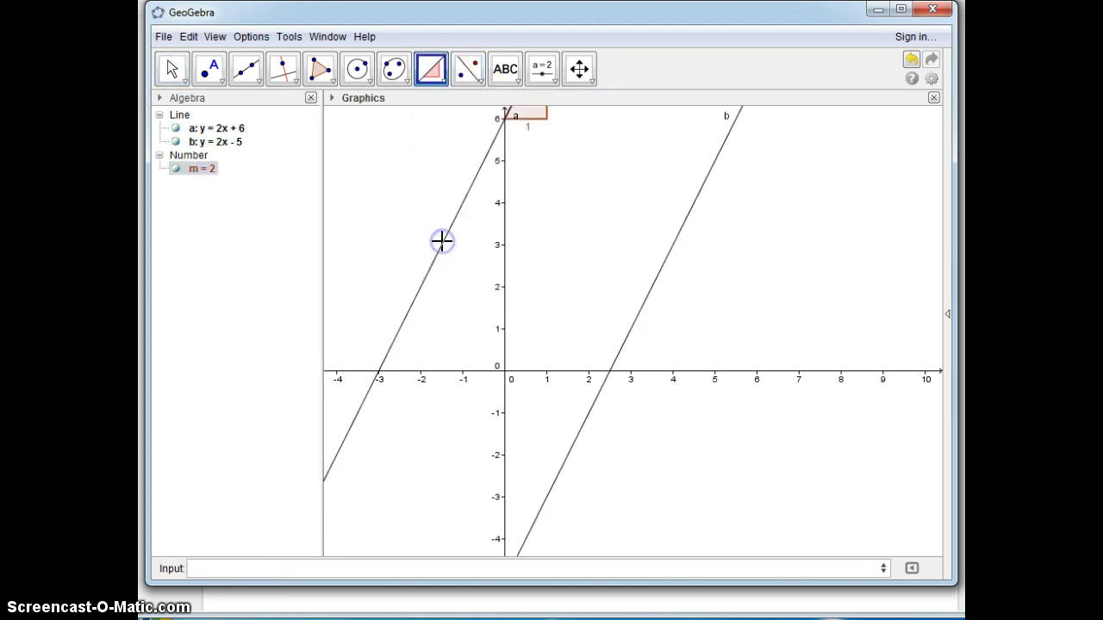
pyautogui.click(663, 272)
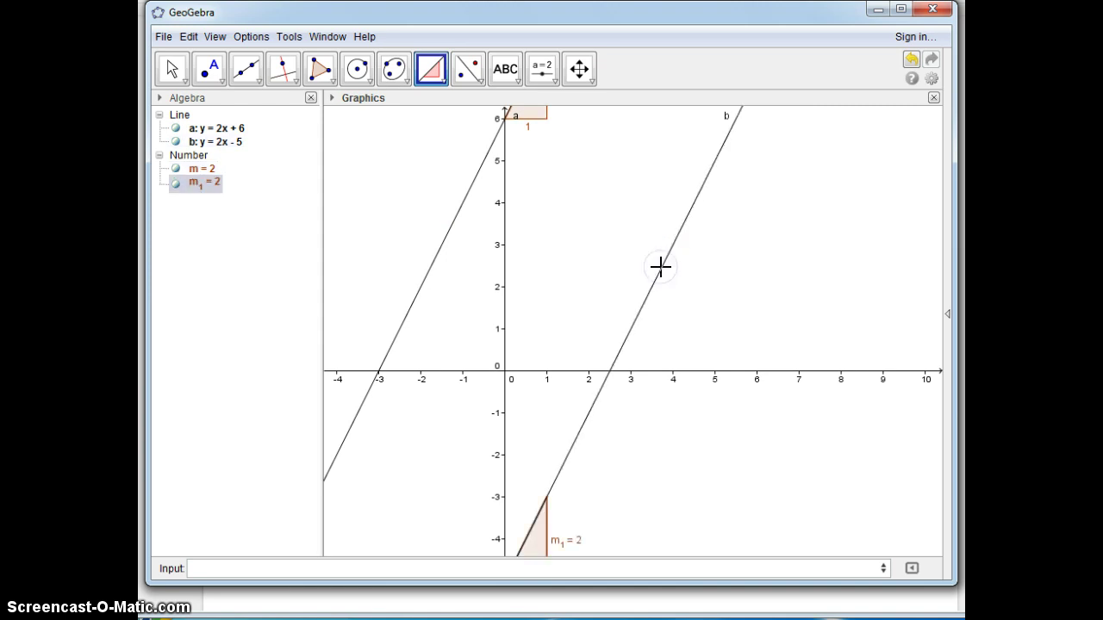
pyautogui.click(877, 8)
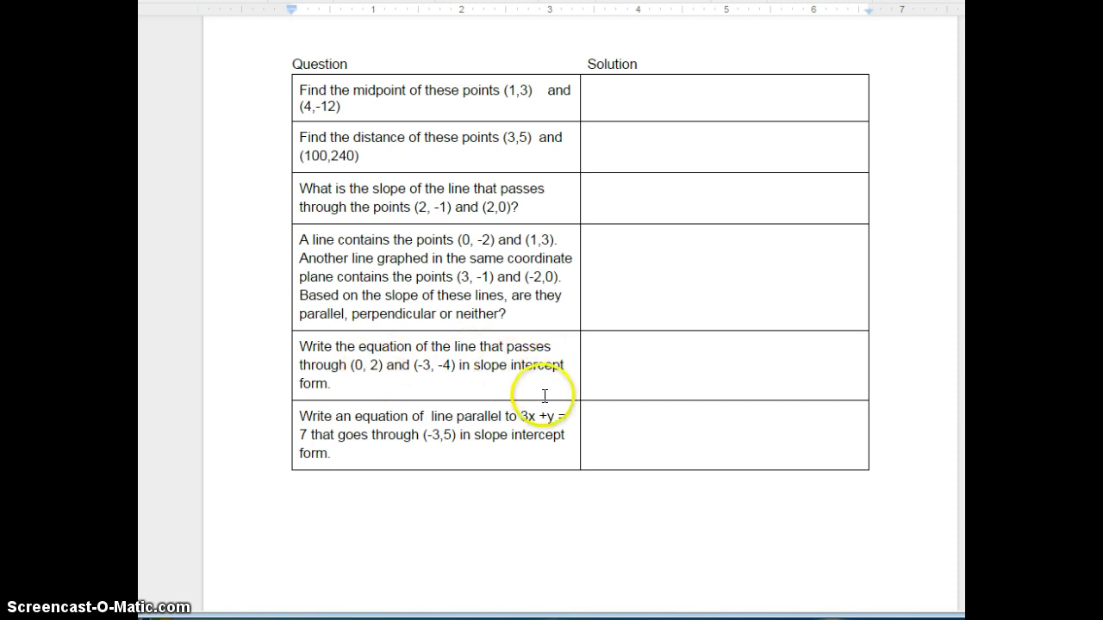
pyautogui.hotkey('alt', 'Tab')
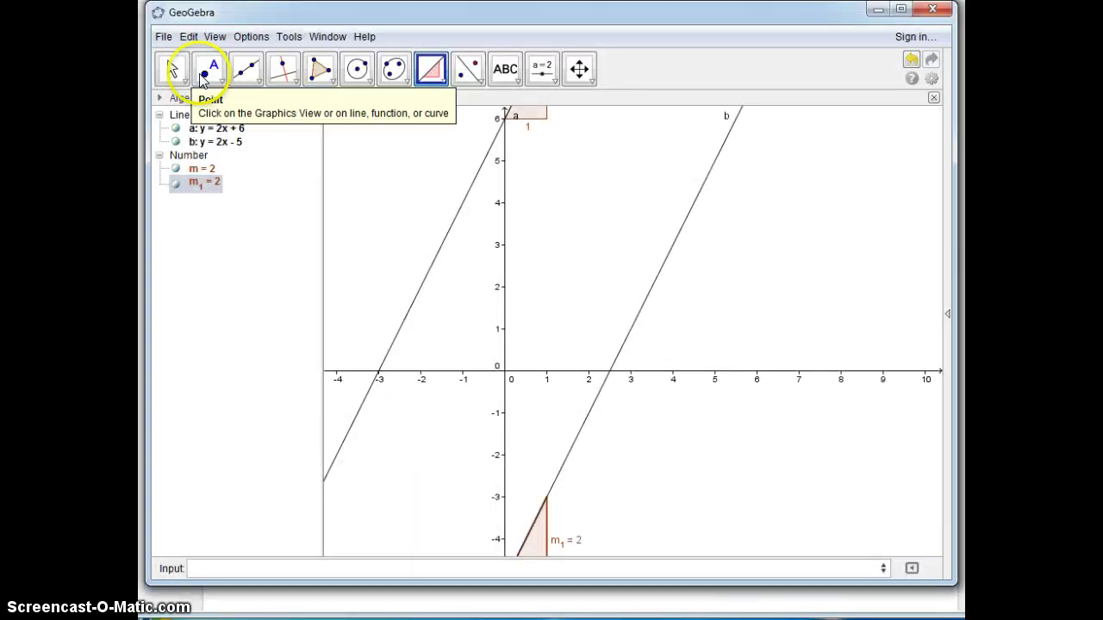
# - Start a new construction, discarding the parallel-lines file without saving
pyautogui.click(163, 37)
pyautogui.click(190, 77)
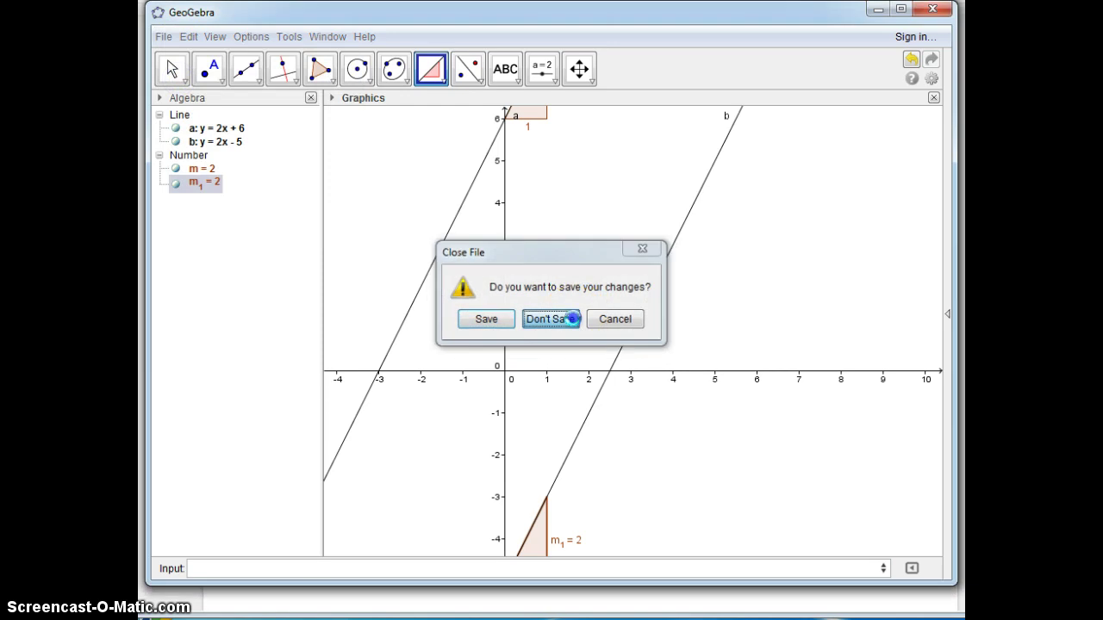
pyautogui.click(556, 319)
# - Place points A (-2.3, 1.22) and B (4.6, 4.82) and draw line a through them
pyautogui.click(211, 71)
pyautogui.click(409, 319)
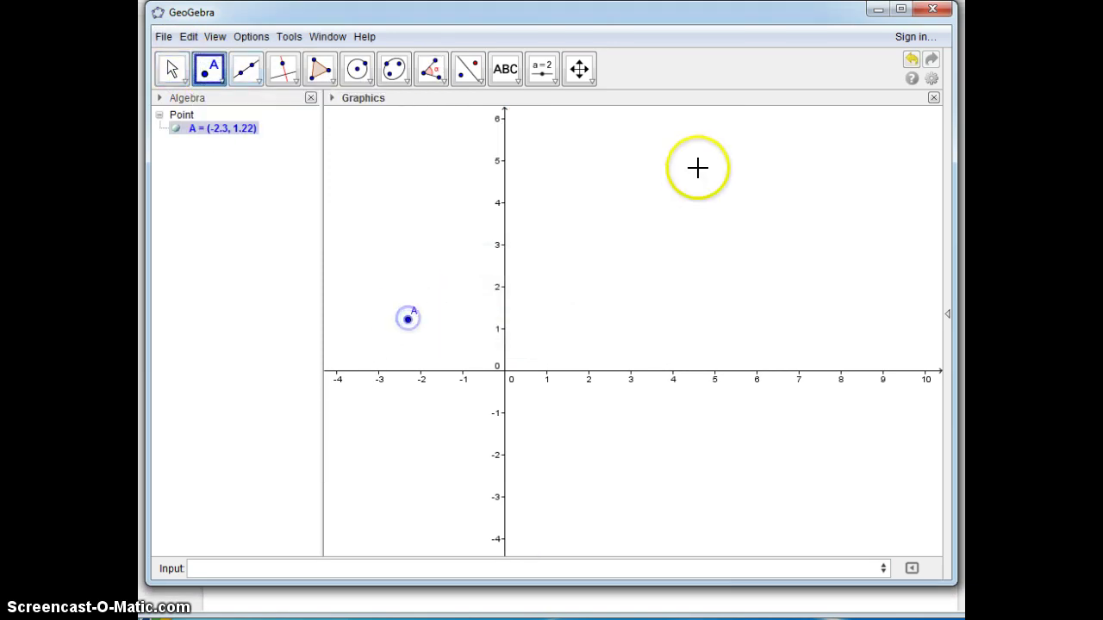
pyautogui.click(697, 168)
pyautogui.click(246, 67)
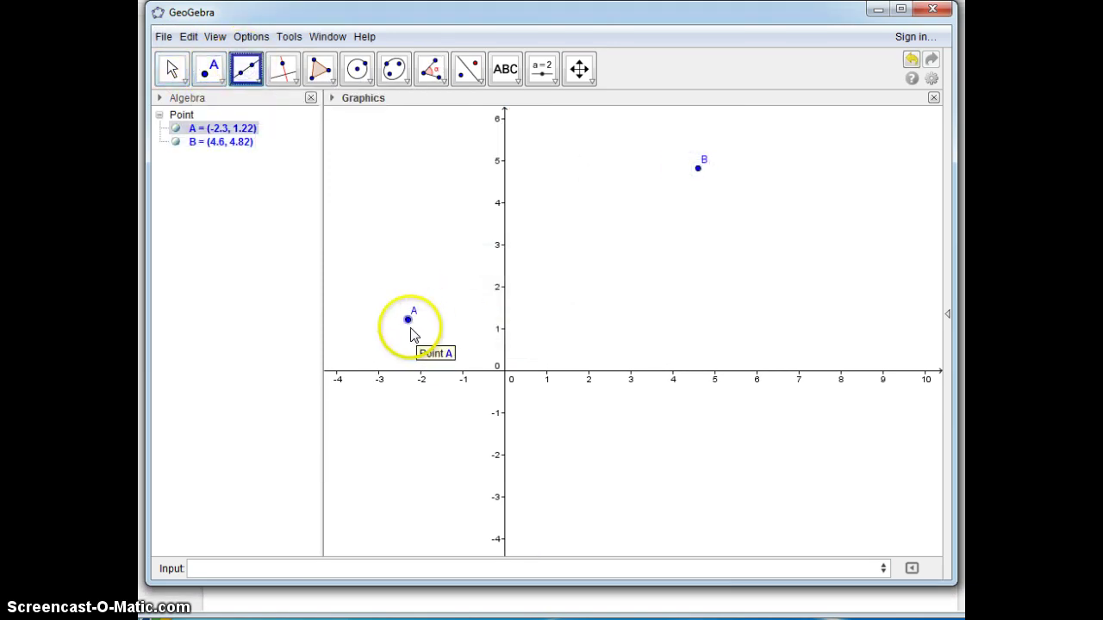
pyautogui.click(409, 320)
pyautogui.click(699, 169)
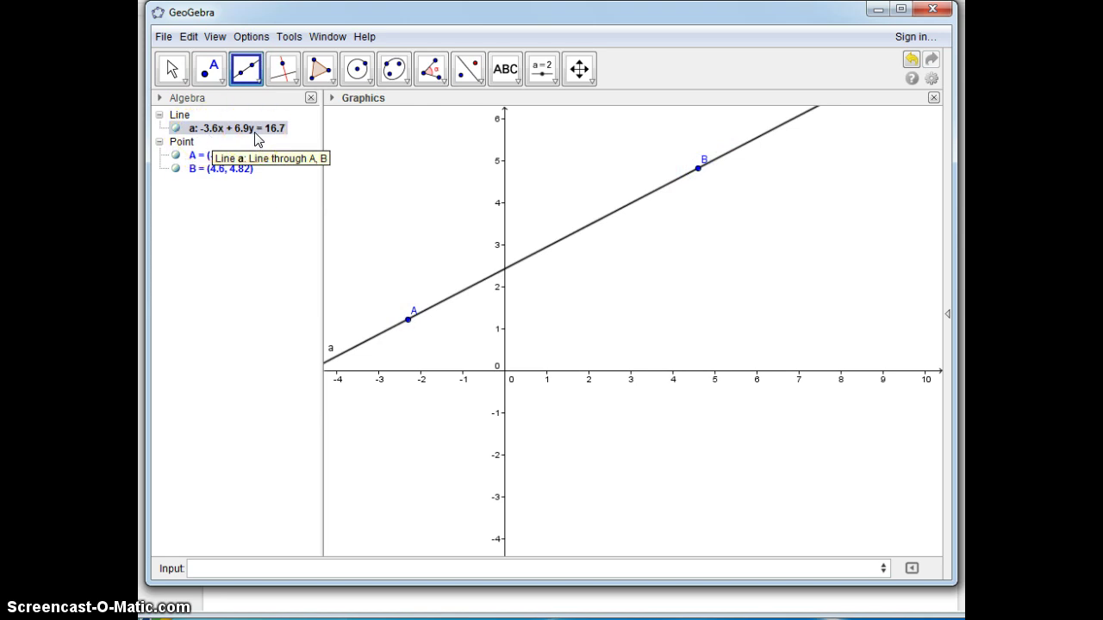
pyautogui.click(513, 81)
# - Handwrite 'y = mx + b' on the graph with the Pen tool
pyautogui.click(505, 170)
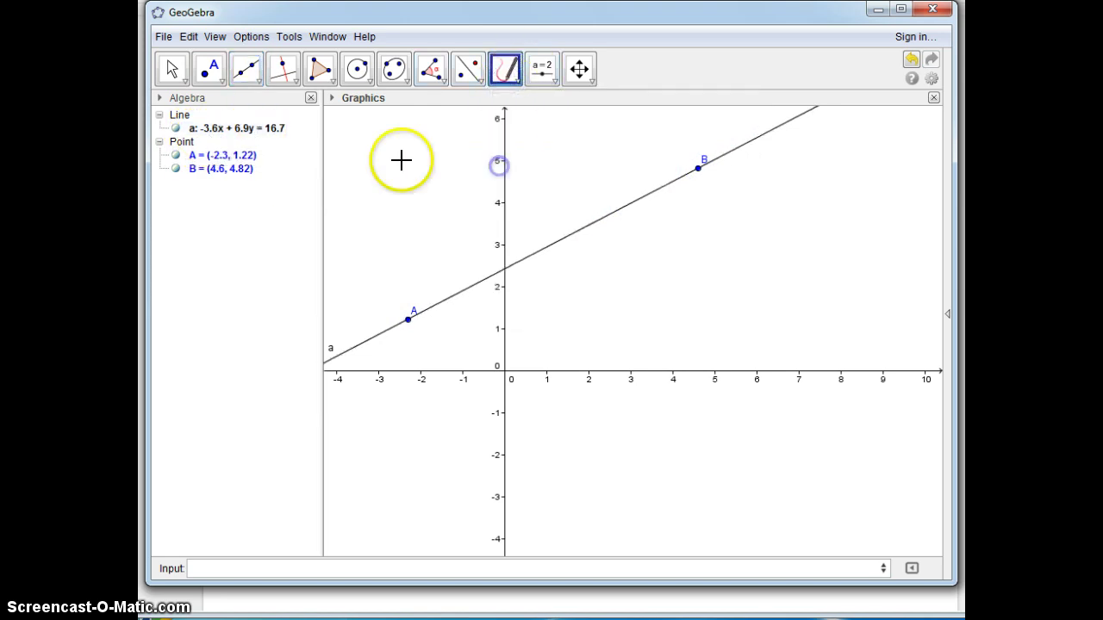
pyautogui.moveTo(383, 142)
pyautogui.mouseDown()
pyautogui.moveTo(411, 146)
pyautogui.moveTo(398, 185)
pyautogui.mouseUp()
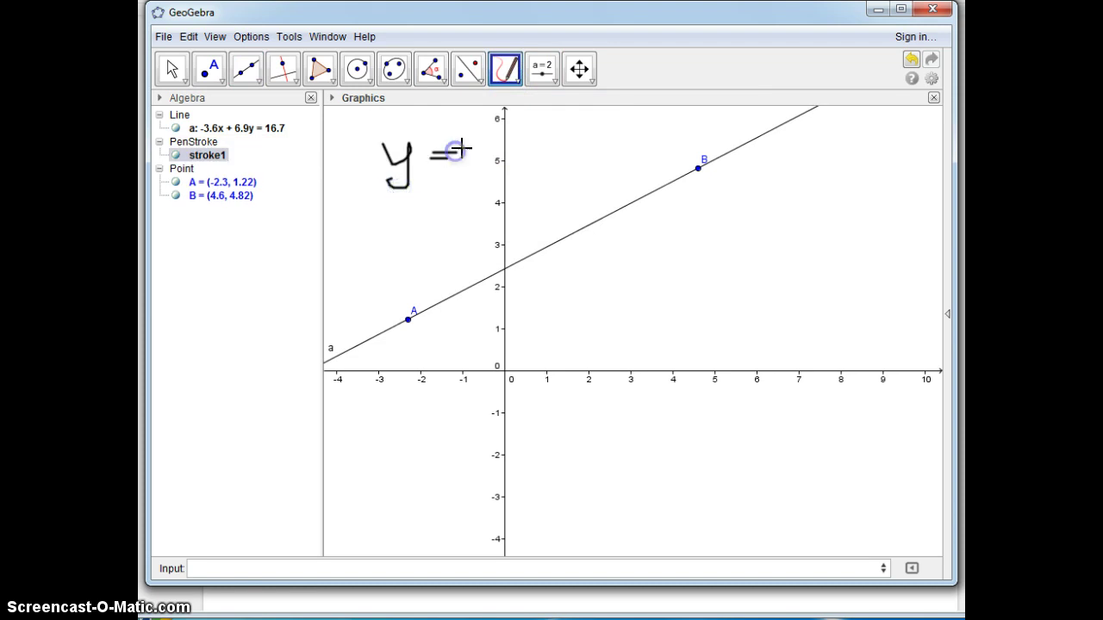
pyautogui.moveTo(478, 163); pyautogui.dragTo(497, 160)
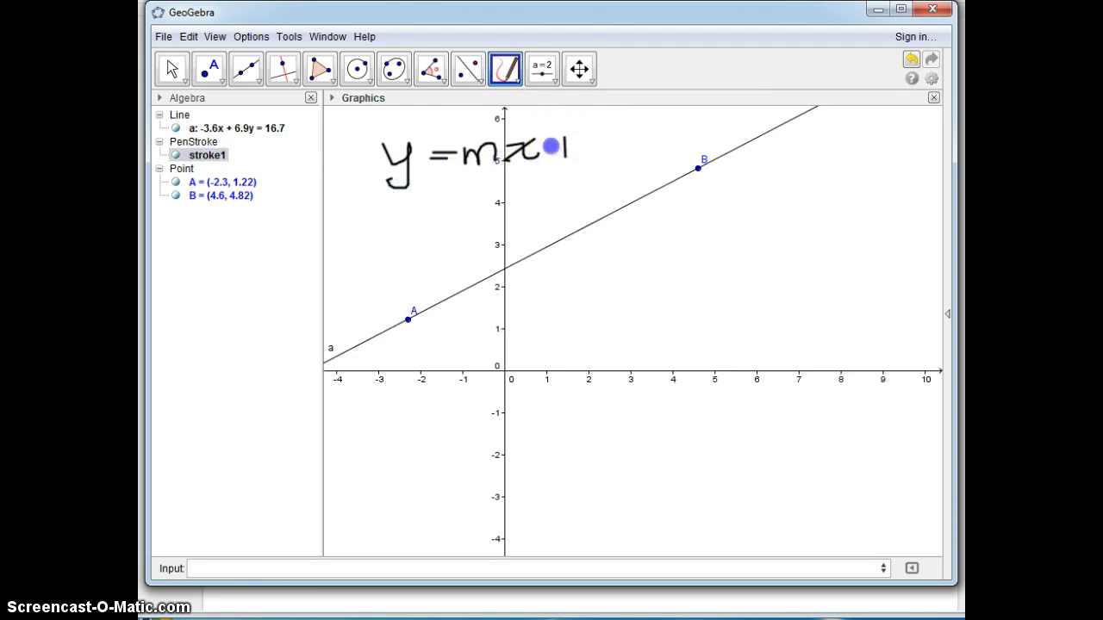
pyautogui.moveTo(598, 130); pyautogui.dragTo(605, 155)
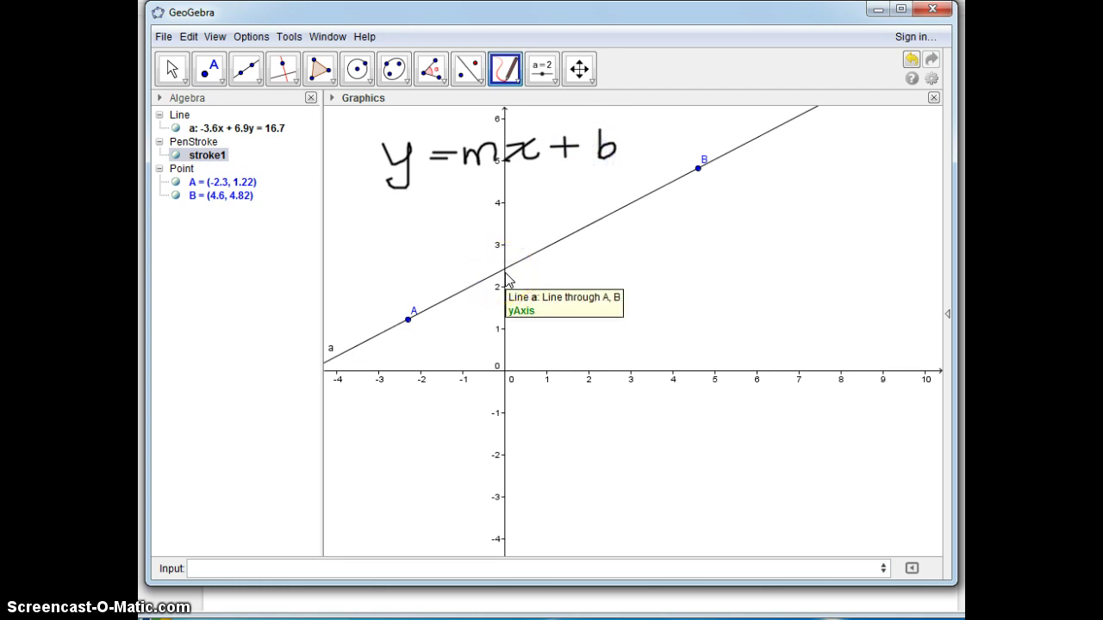
pyautogui.click(496, 180)
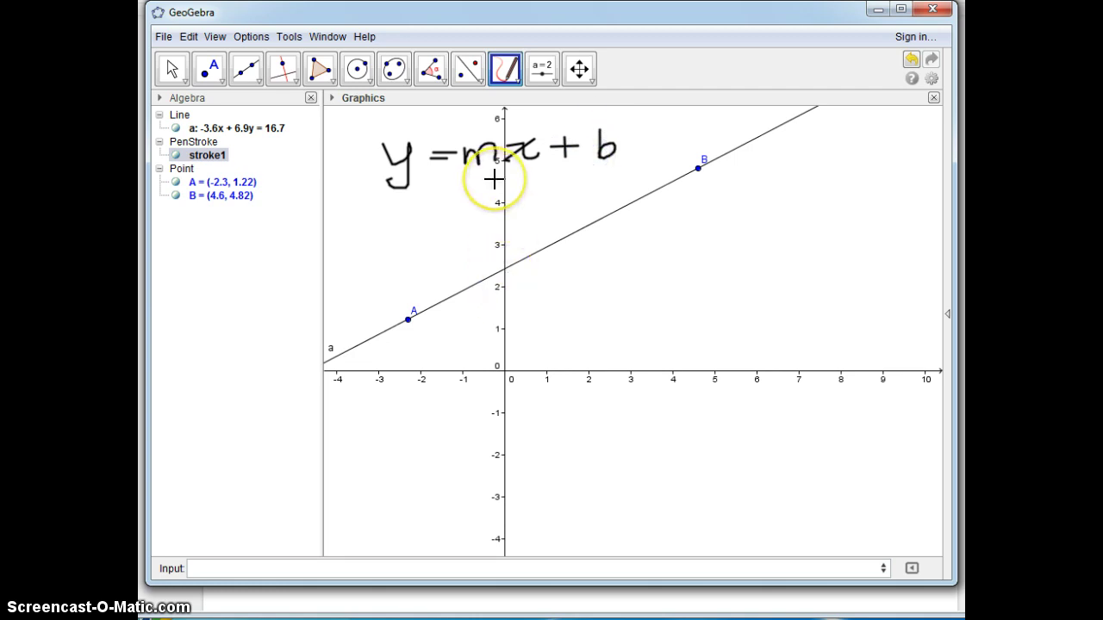
# - Switch line a's equation to slope-intercept form, y = 0.52x + 2.42
pyautogui.rightClick(246, 131)
pyautogui.click(293, 167)
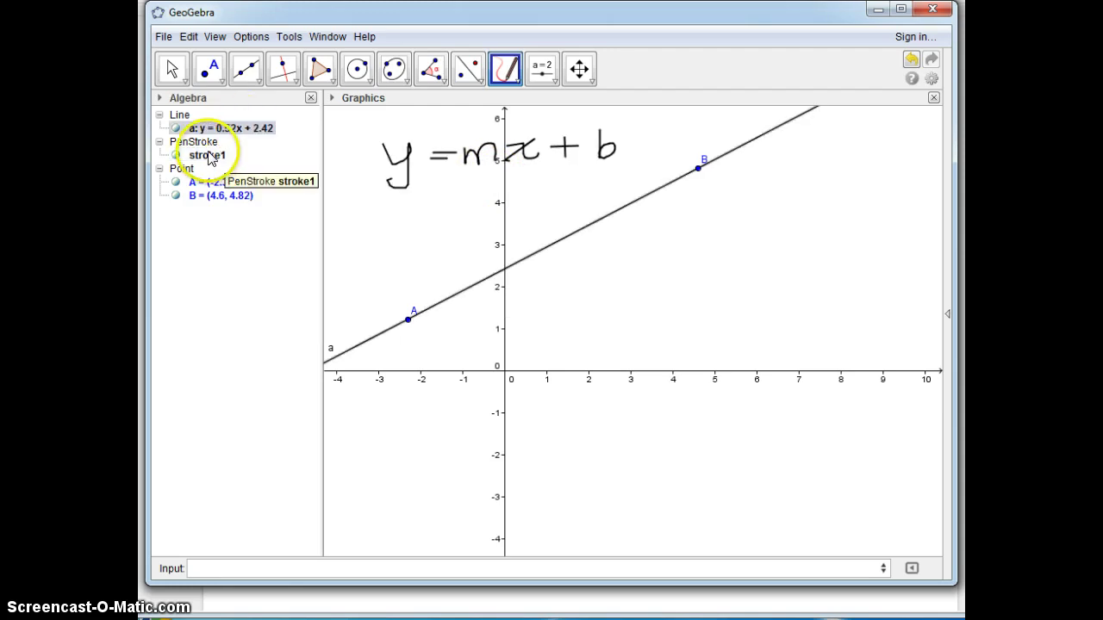
pyautogui.click(304, 131)
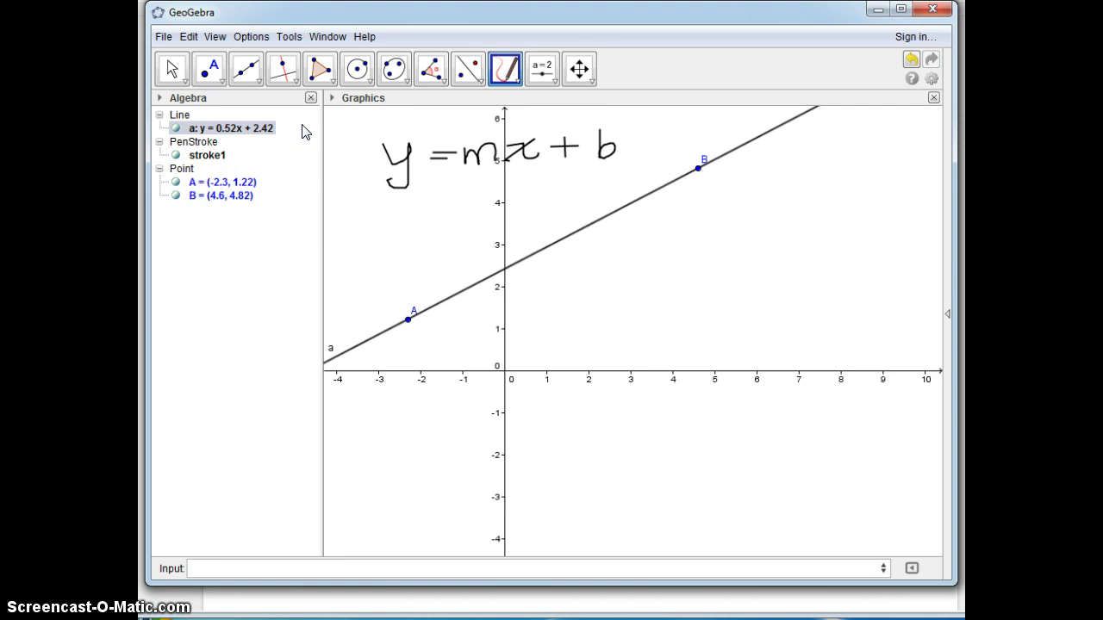
# - Glance at the worksheet questions in Google Docs, then switch back to GeoGebra
pyautogui.click(878, 9)
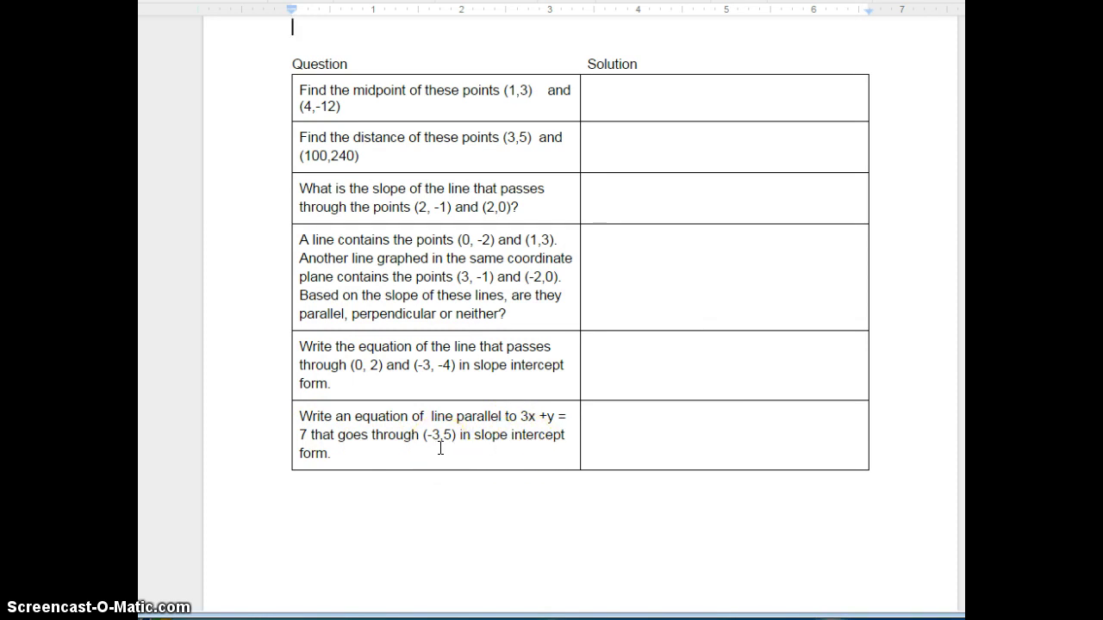
pyautogui.hotkey('alt', 'Tab')
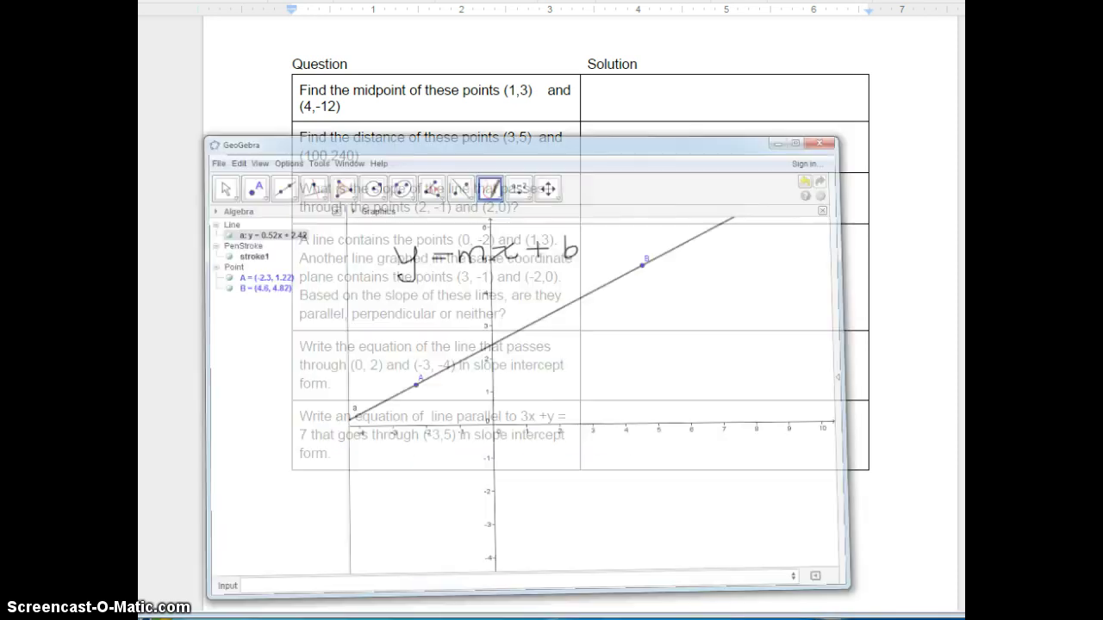
# - Start a new construction, discarding the y = mx + b file without saving
pyautogui.click(159, 36)
pyautogui.click(172, 78)
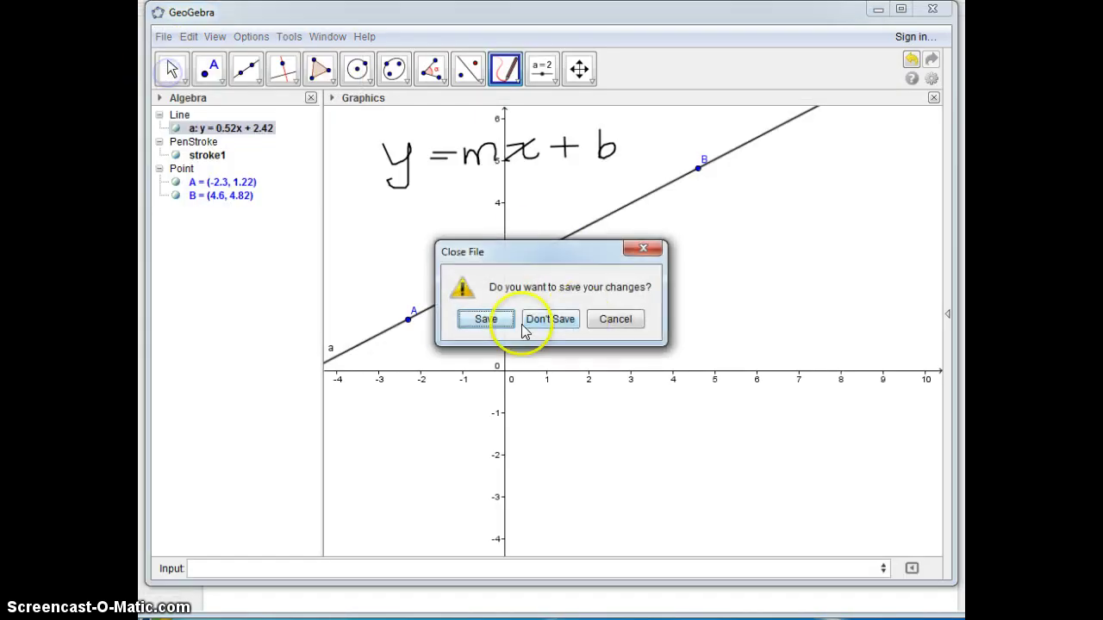
pyautogui.click(544, 317)
# - Draw line a through A (-2.38, -1.62) and B (6.04, 2.5), add point C (1.82, 3.46), and check the worksheet
pyautogui.click(247, 75)
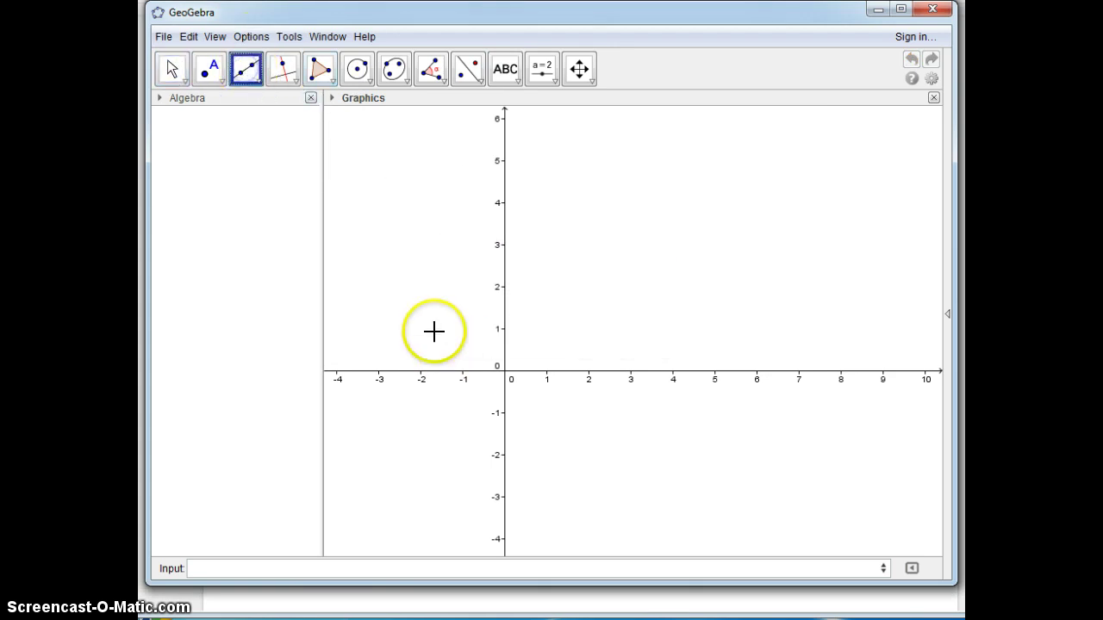
pyautogui.click(404, 439)
pyautogui.click(755, 265)
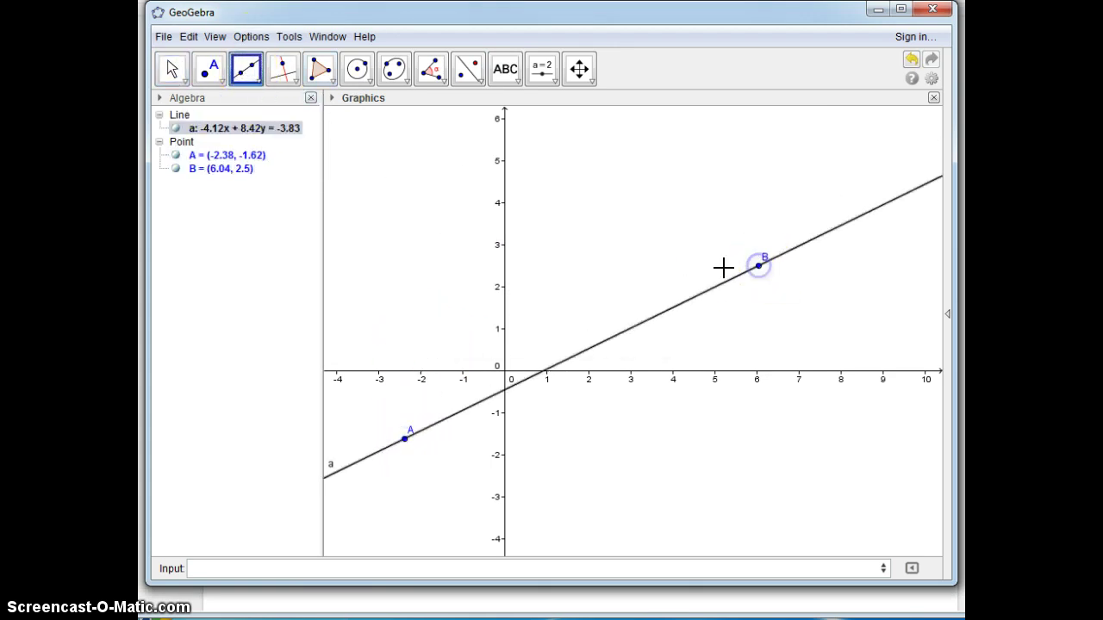
pyautogui.click(203, 74)
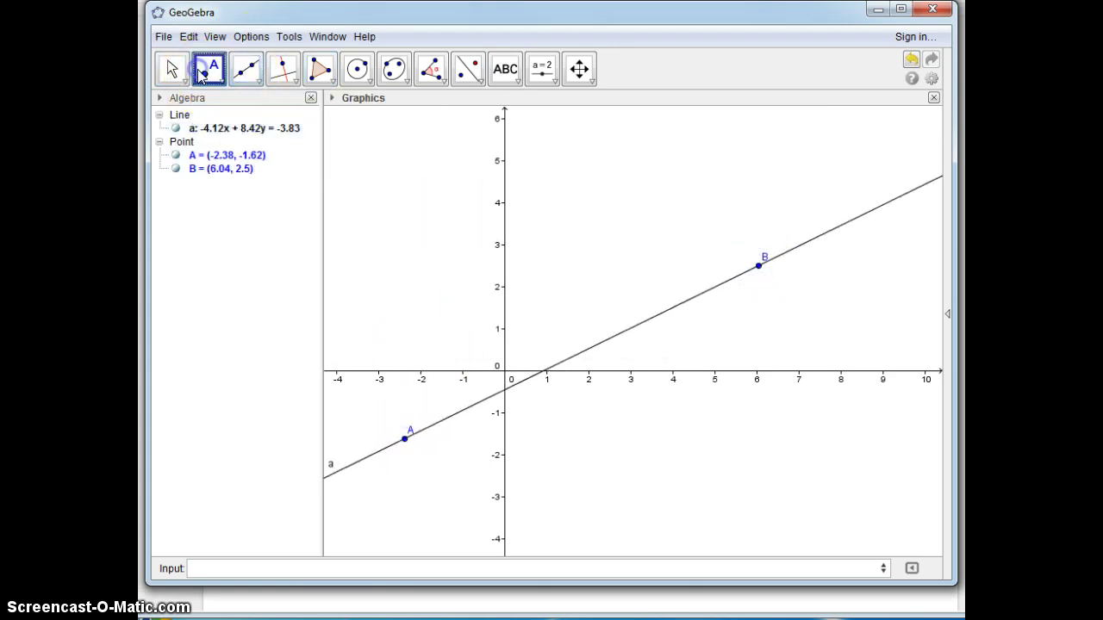
pyautogui.click(581, 225)
pyautogui.click(878, 12)
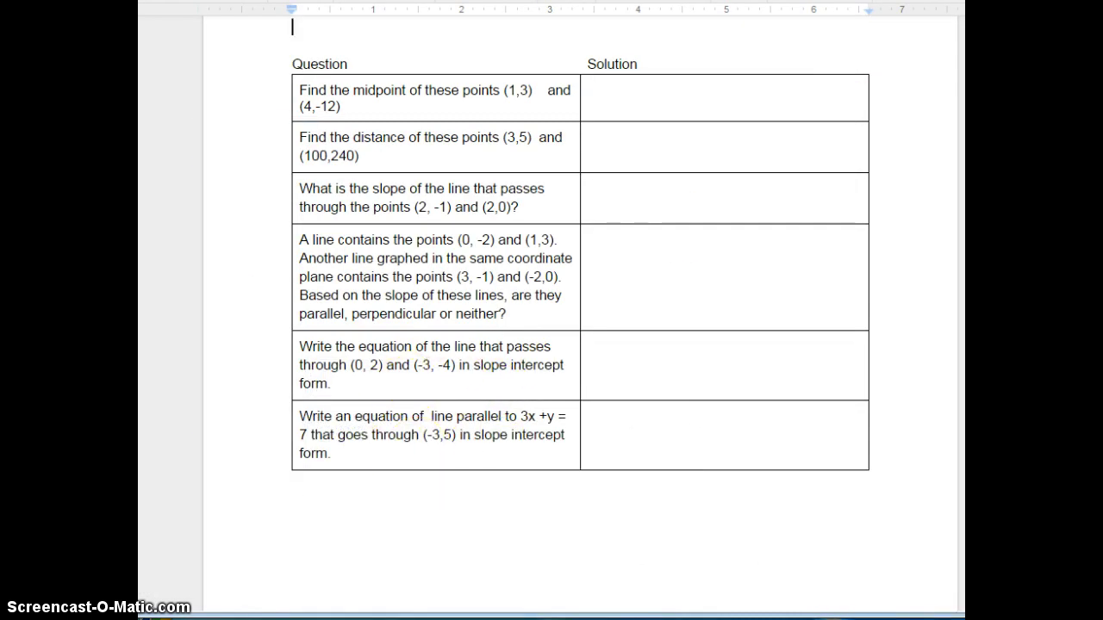
pyautogui.click(490, 617)
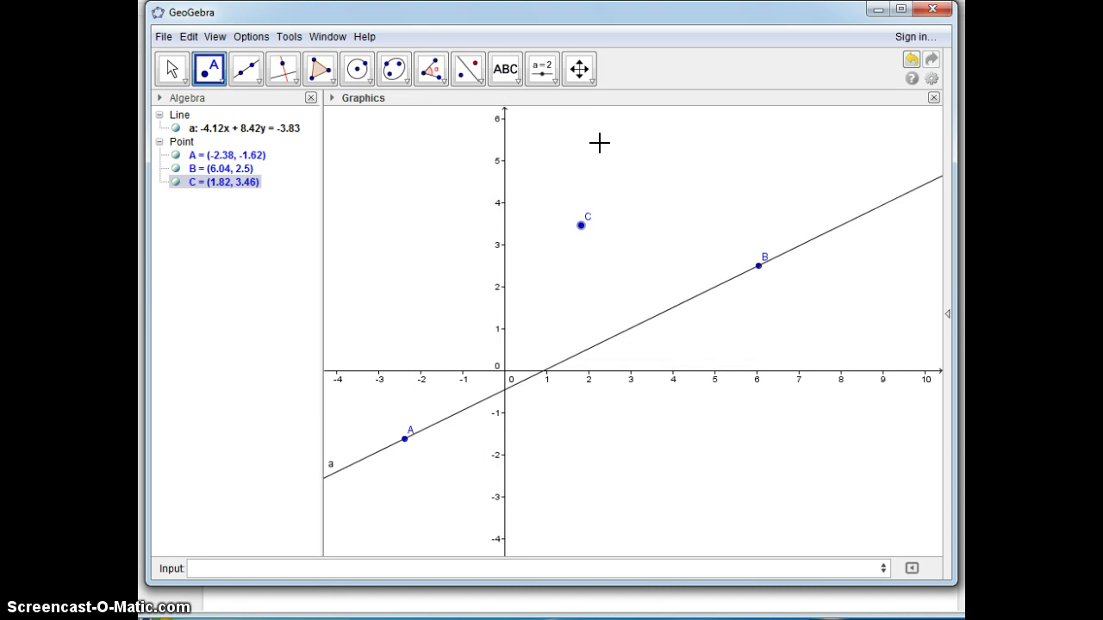
pyautogui.click(283, 69)
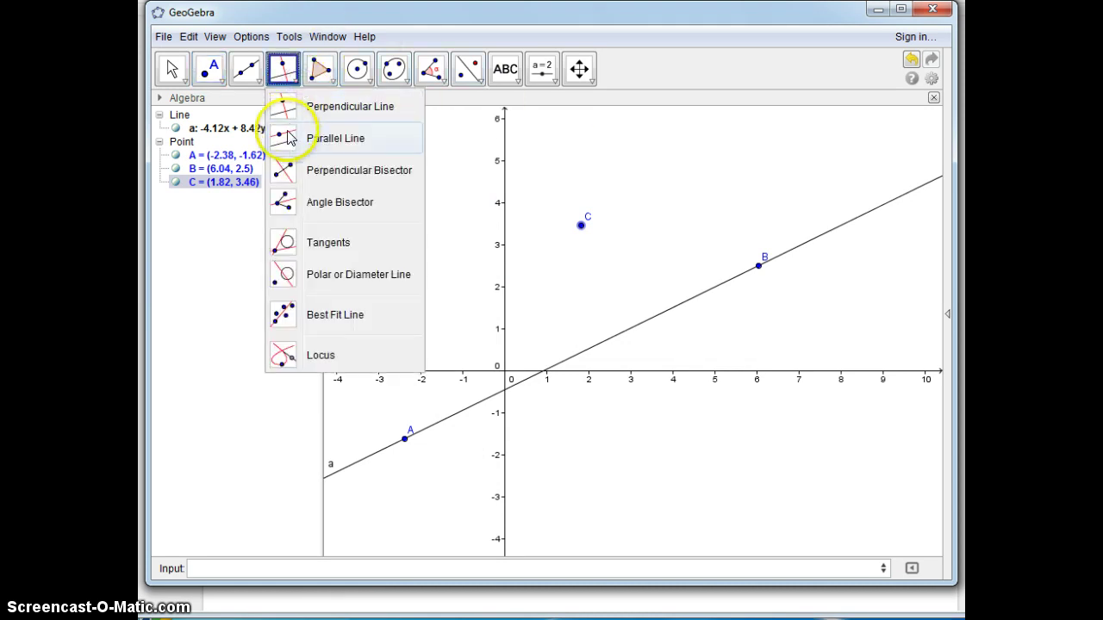
pyautogui.click(288, 138)
pyautogui.click(287, 73)
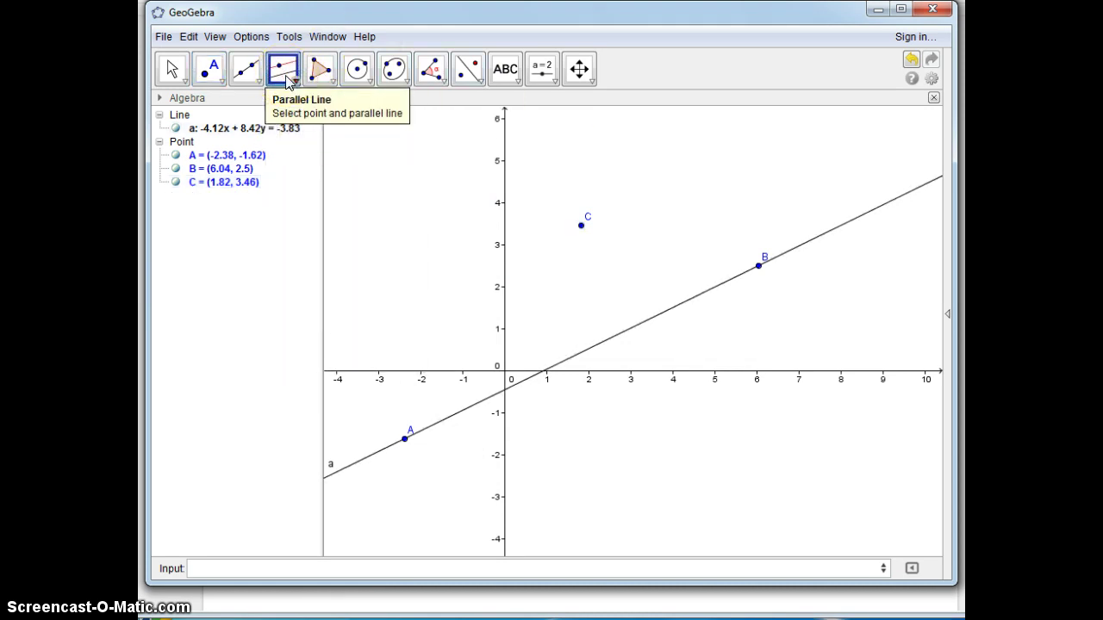
pyautogui.click(581, 226)
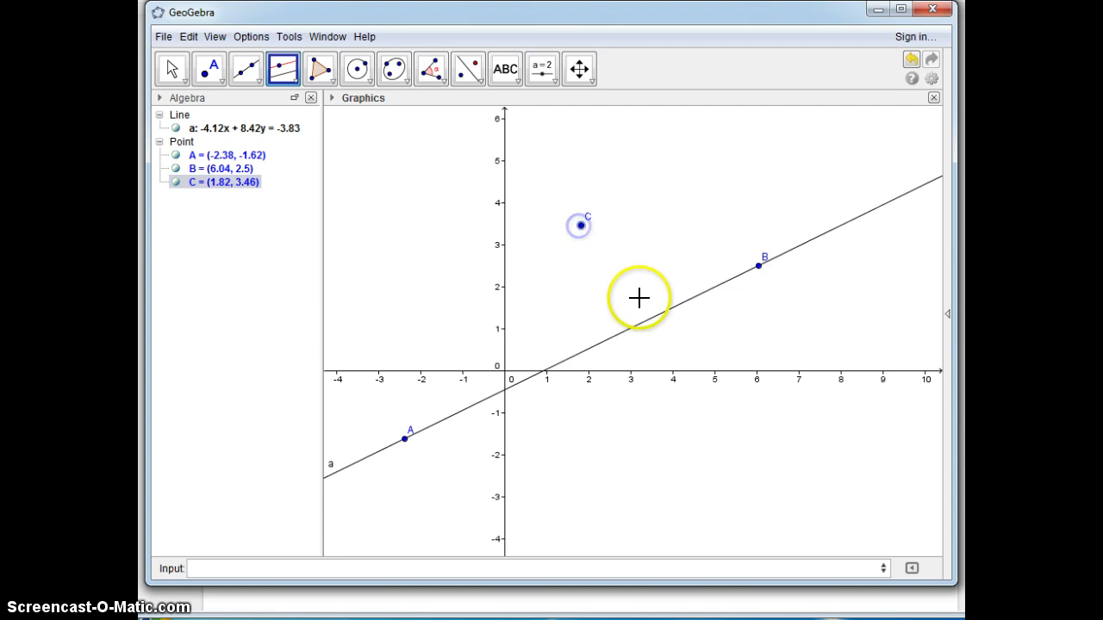
pyautogui.click(652, 311)
pyautogui.click(573, 234)
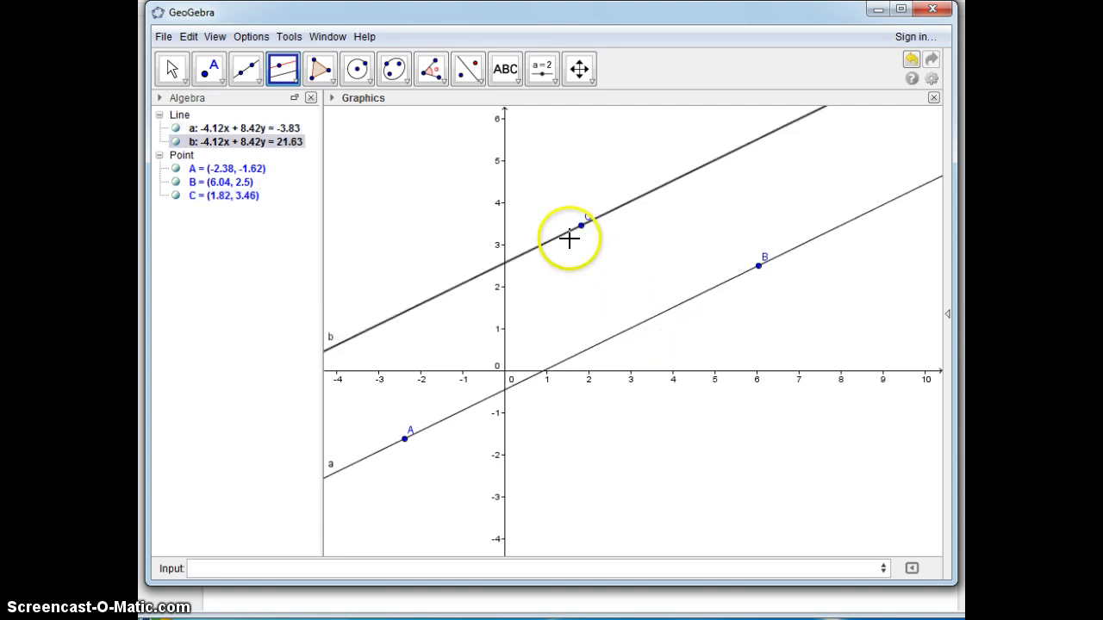
pyautogui.rightClick(244, 144)
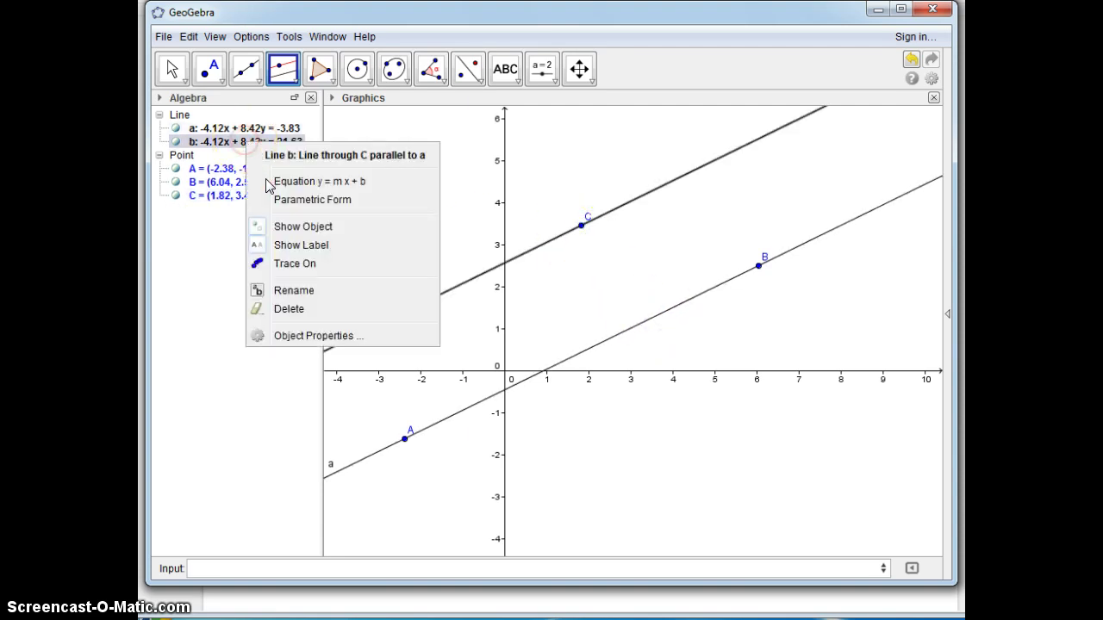
pyautogui.click(272, 182)
pyautogui.click(286, 148)
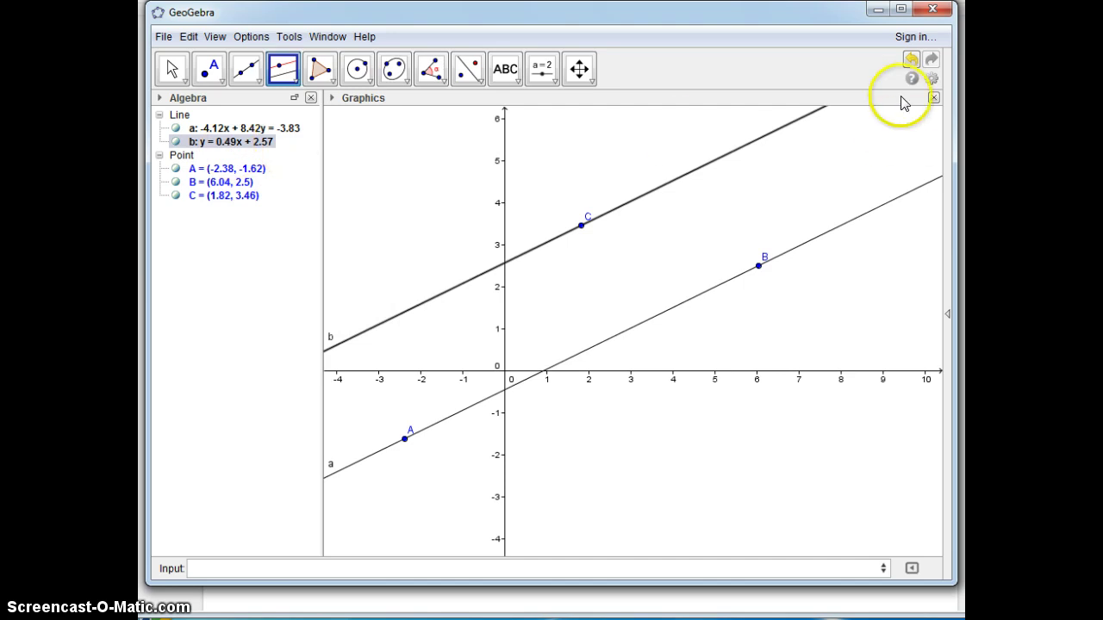
pyautogui.click(911, 61)
pyautogui.click(910, 64)
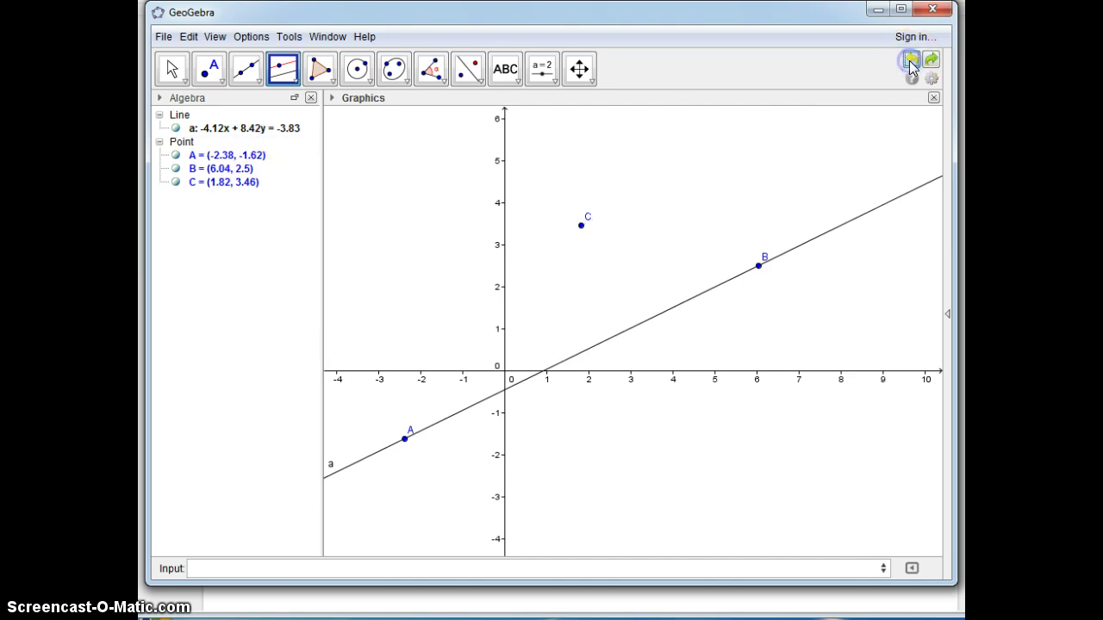
# - Construct line b through point C perpendicular to line a
pyautogui.click(286, 73)
pyautogui.click(291, 107)
pyautogui.click(584, 224)
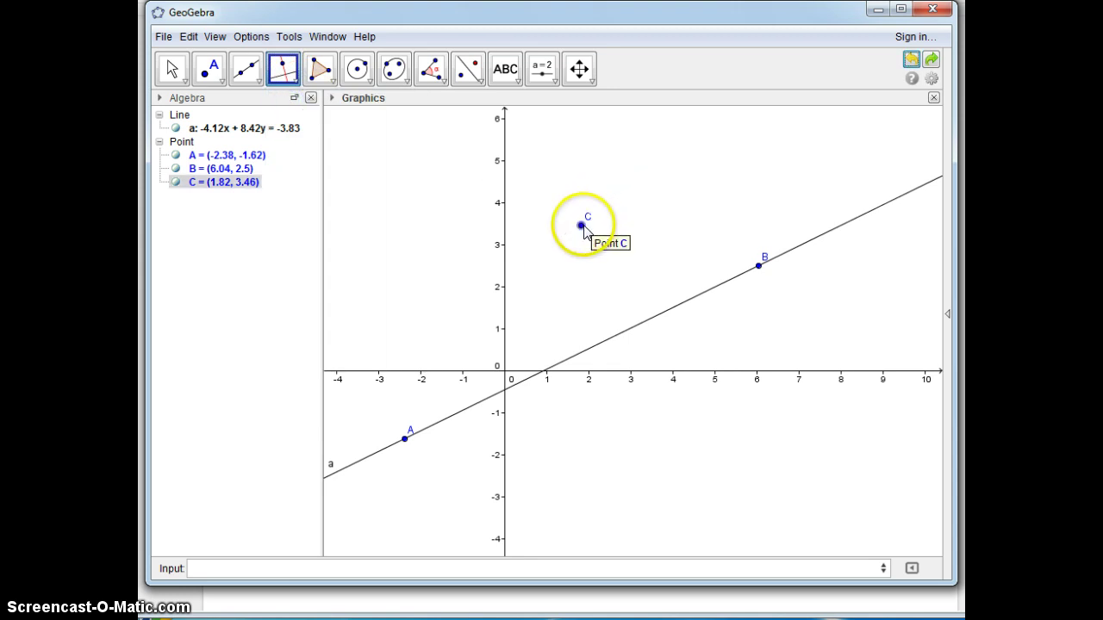
pyautogui.click(652, 313)
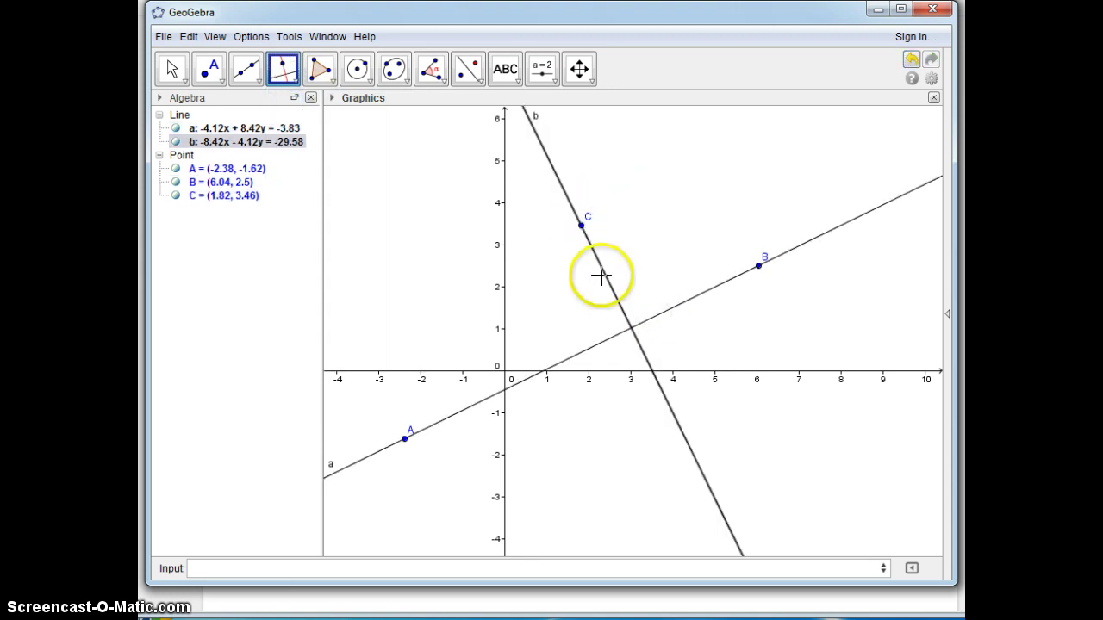
# - Show line b as y = -2.04x + 7.18, then scroll the worksheet to Part 2
pyautogui.rightClick(280, 143)
pyautogui.click(320, 182)
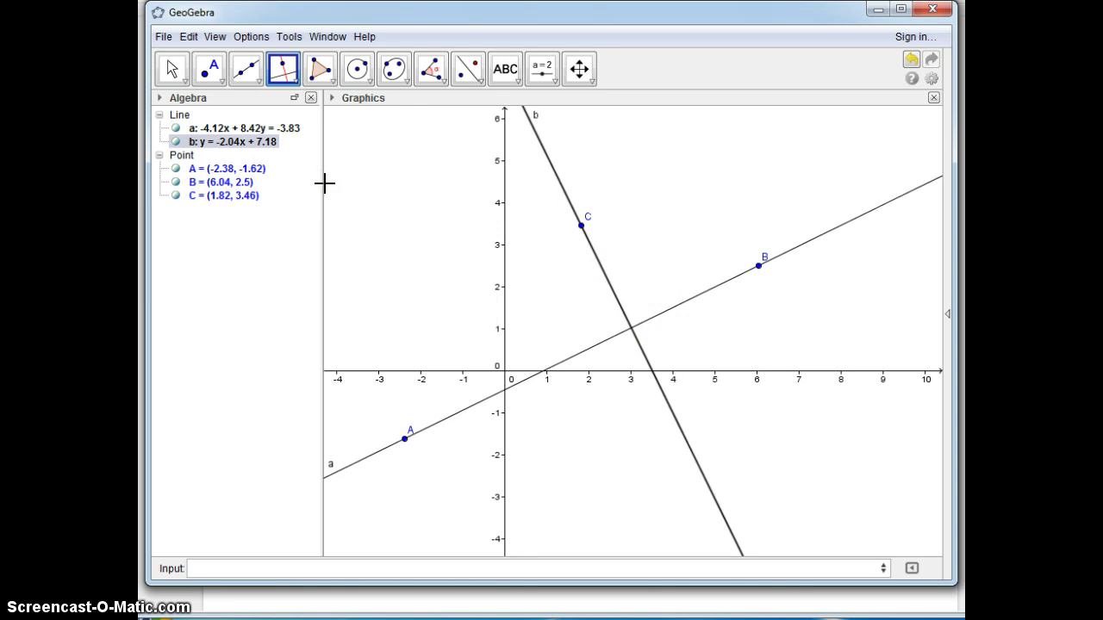
pyautogui.click(878, 10)
pyautogui.scroll(-10, 838, 214)
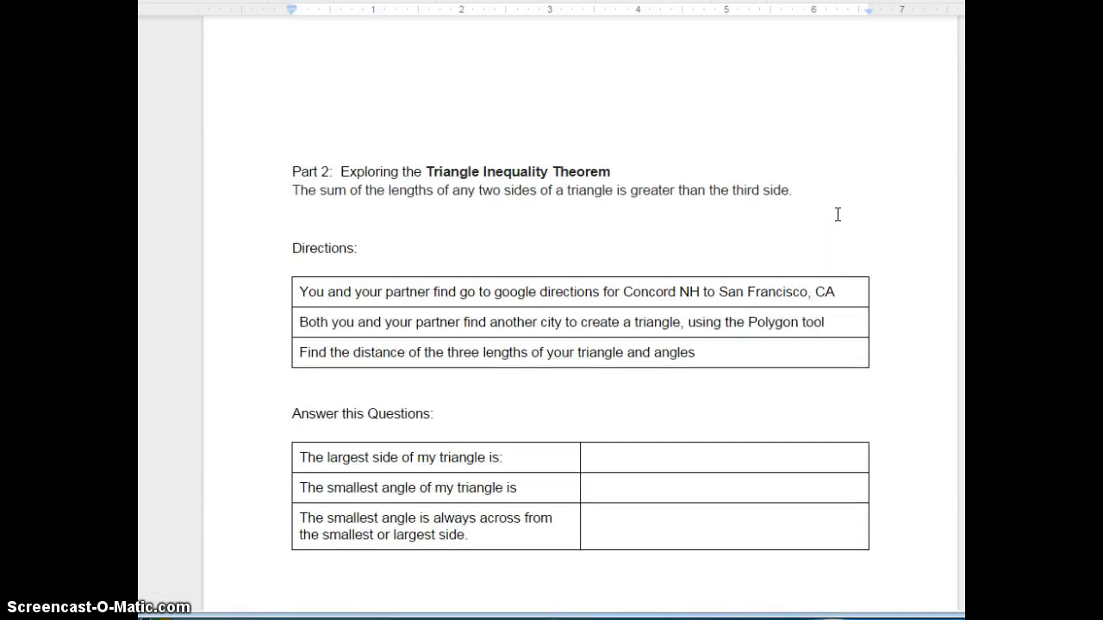